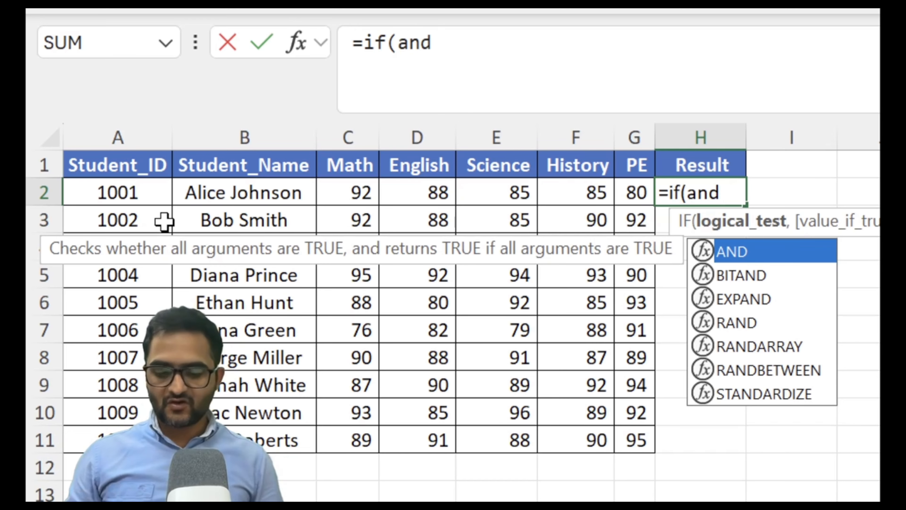
type("(AND")
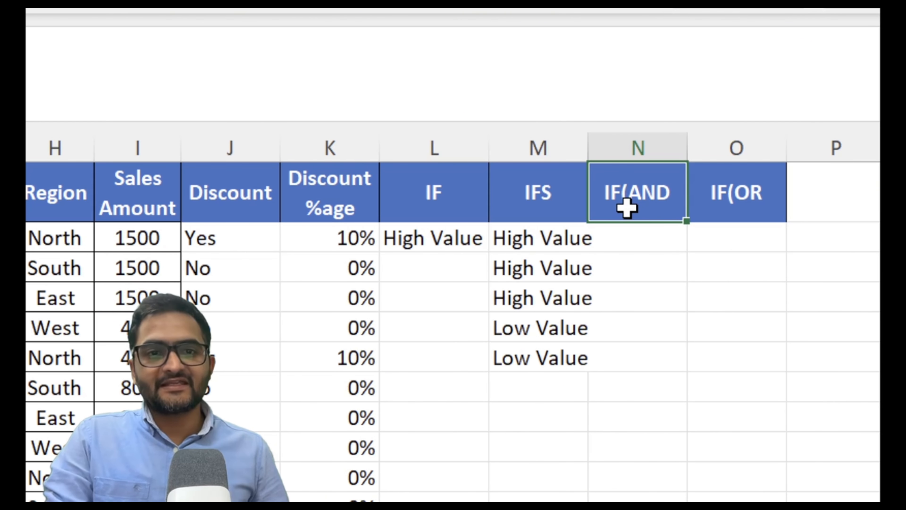
Review the IF, IFS, IF(AND and IF(OR columns, including the IFS formula in cell M2.
left_click(721, 206)
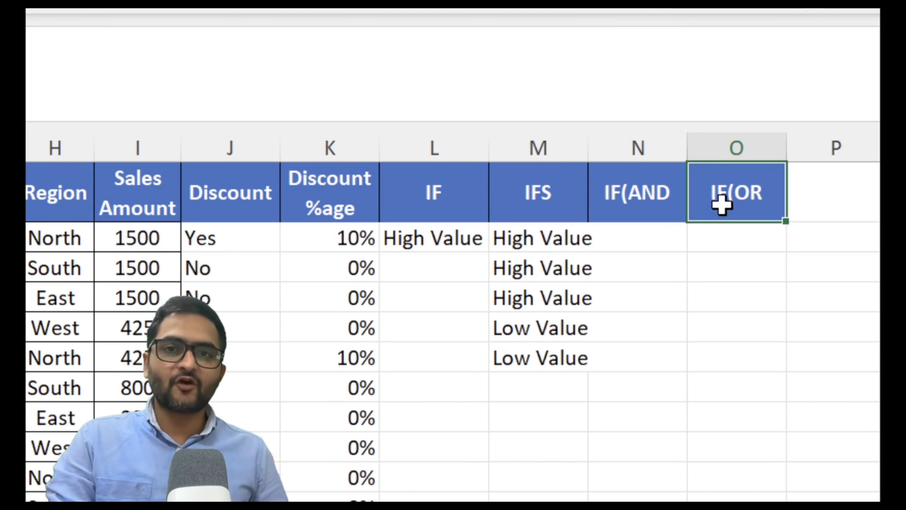
left_click(457, 211)
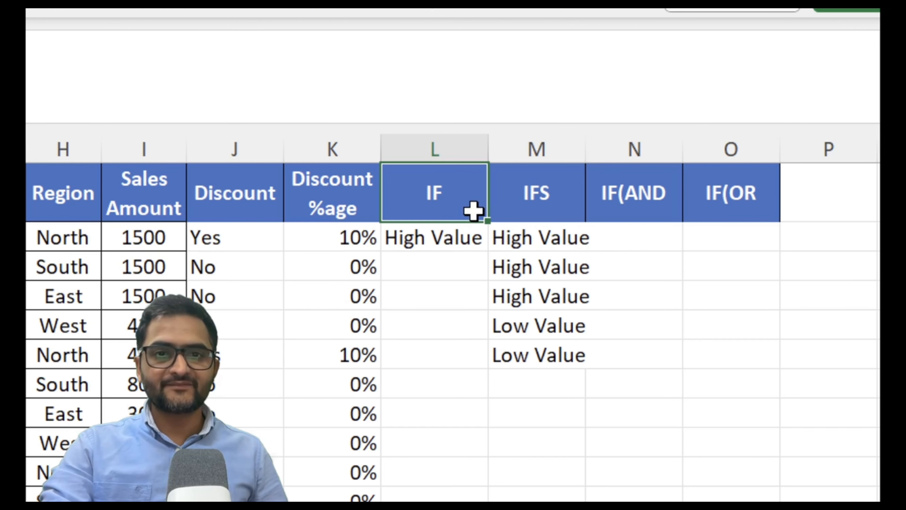
left_click(513, 199)
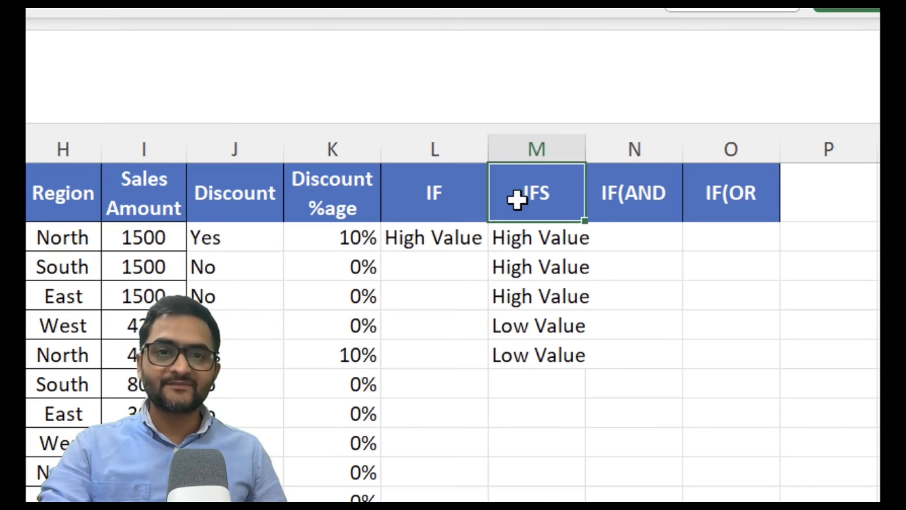
left_click(516, 228)
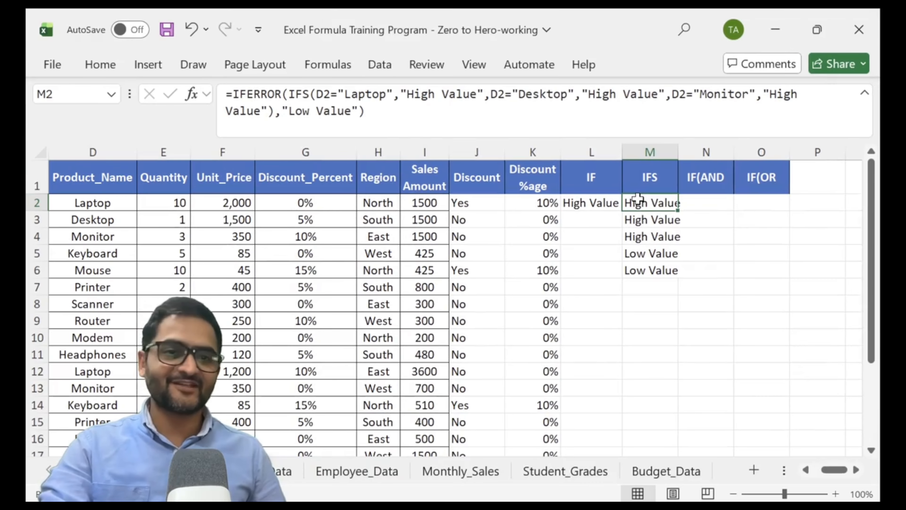
left_click(699, 222)
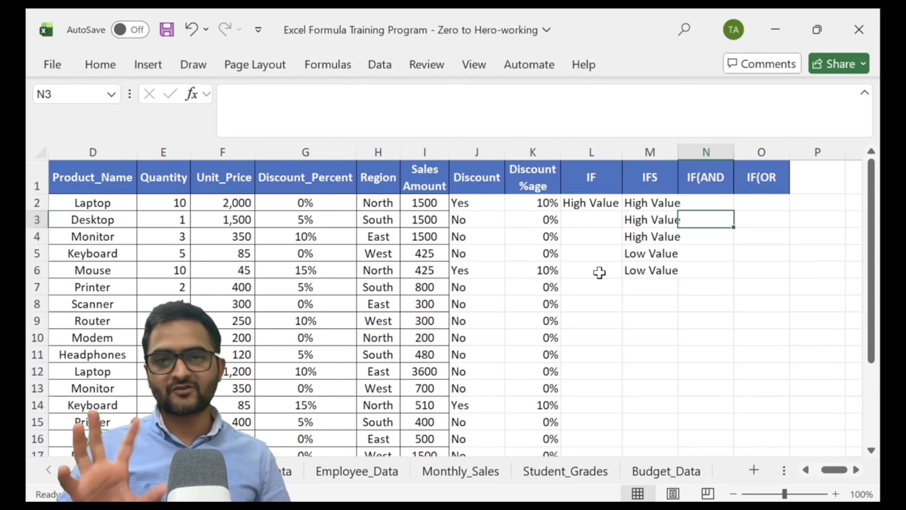
left_click(600, 272)
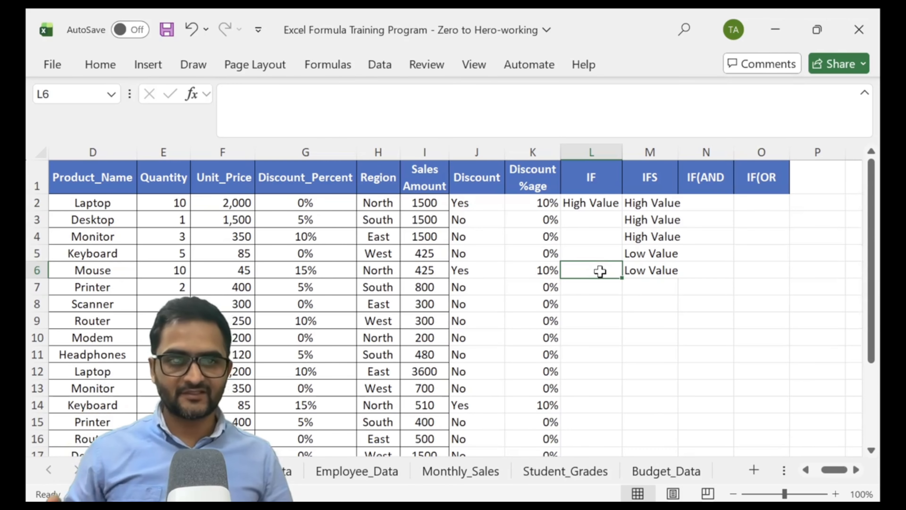
left_click(665, 199)
left_click(699, 201)
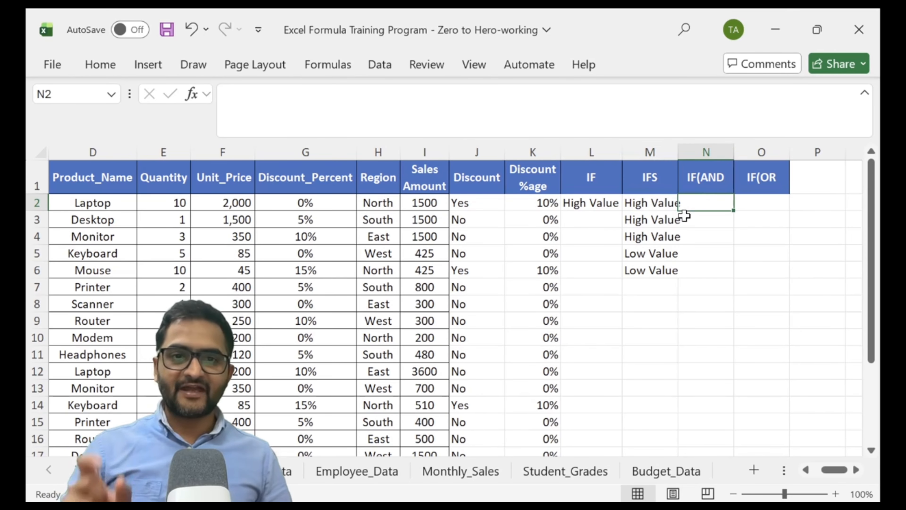
Open the Student_Grades worksheet and select H1, the empty header cell beside the PE column.
left_click(564, 476)
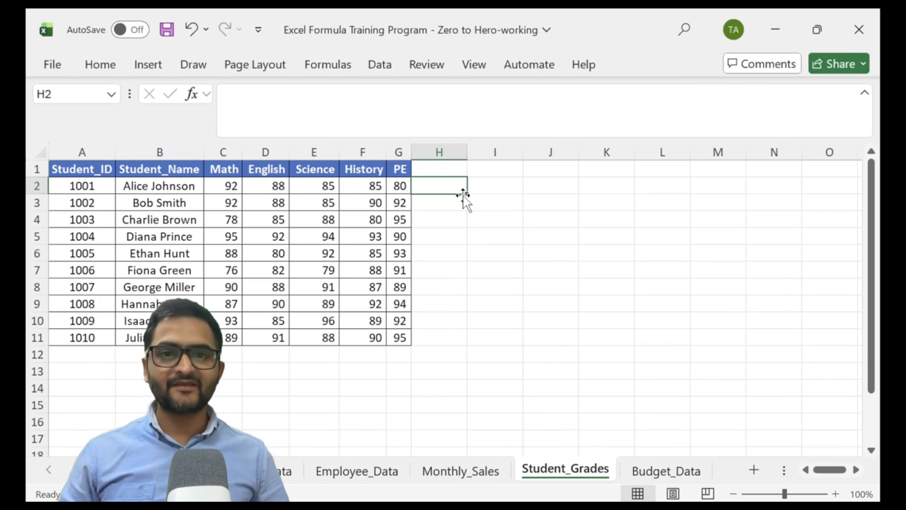
left_click(446, 170)
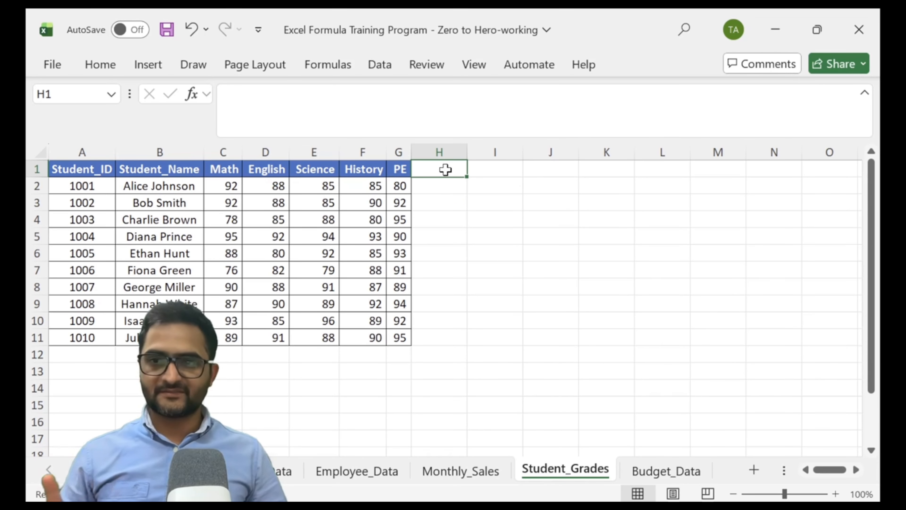
left_click(437, 186)
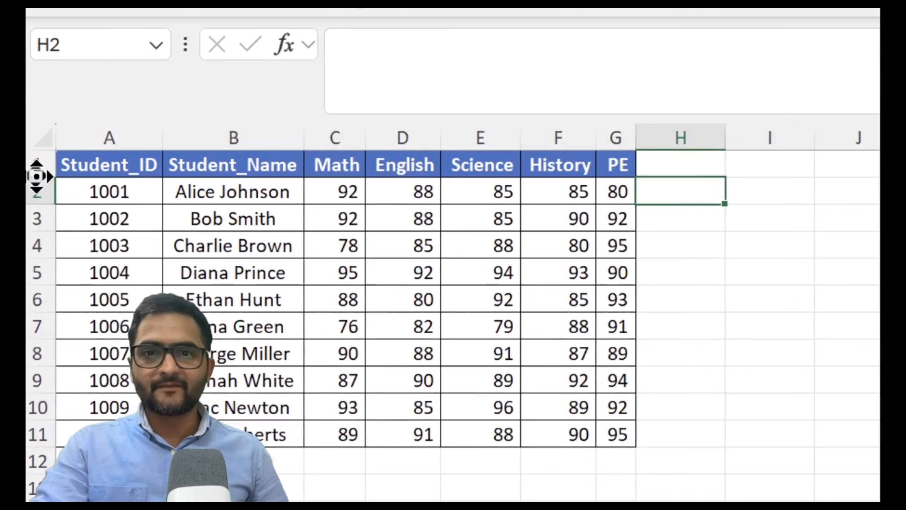
scroll(284, 178, "right", 1)
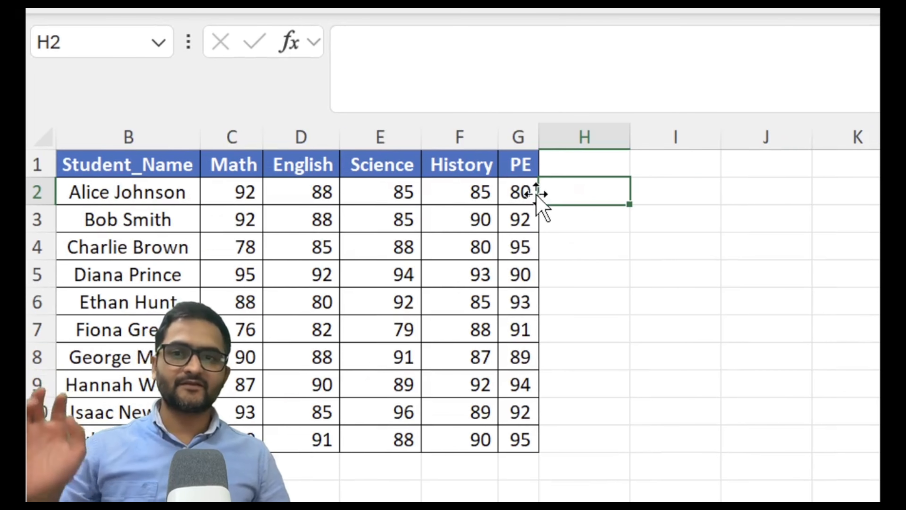
left_click(157, 221)
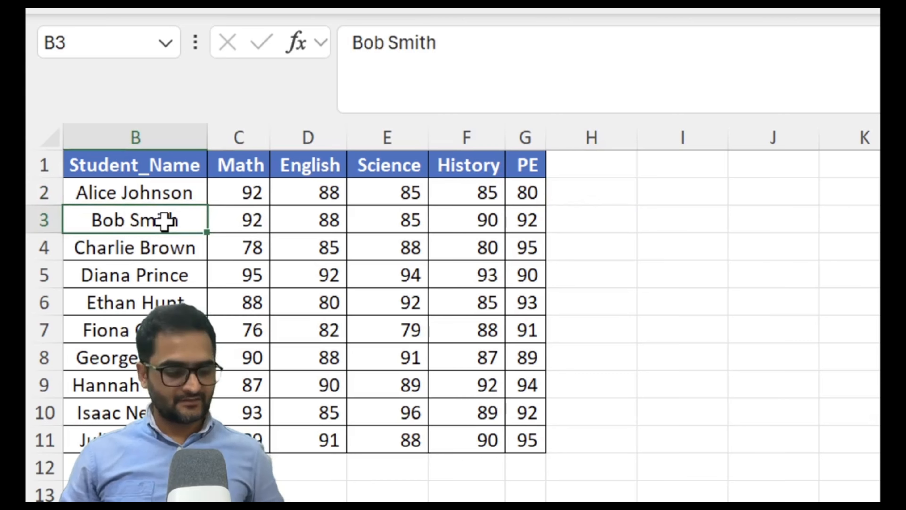
key("Left")
key("Right")
key("Right")
key("Right")
key("Right")
key("Right")
key("Right")
key("Right")
key("Up")
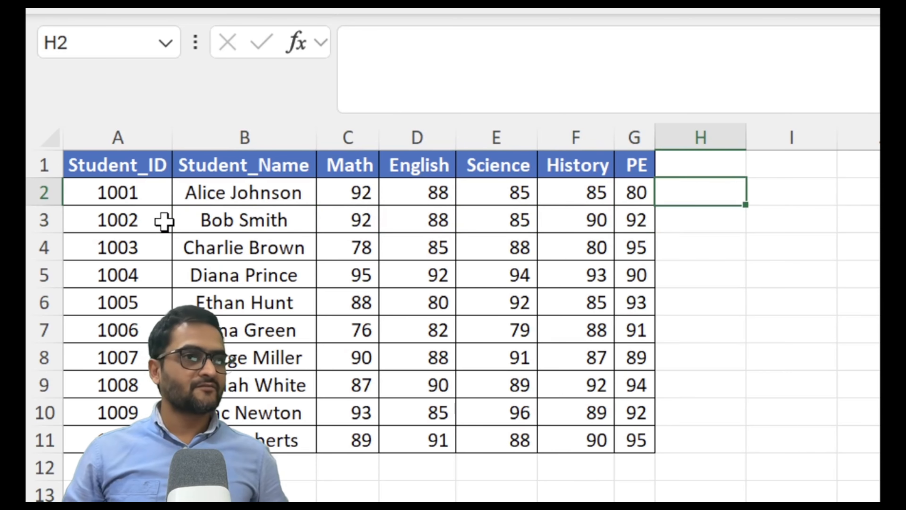
key("Up")
key("Left")
key("Right")
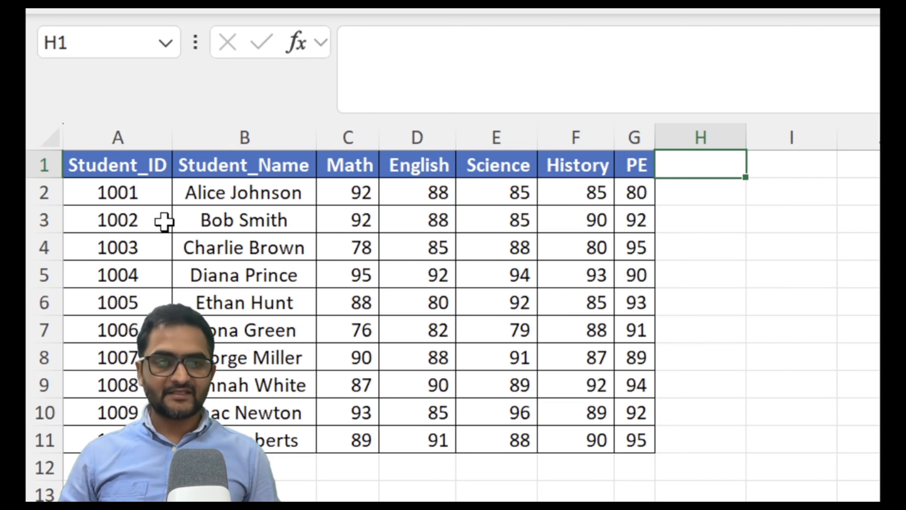
type("resukrt")
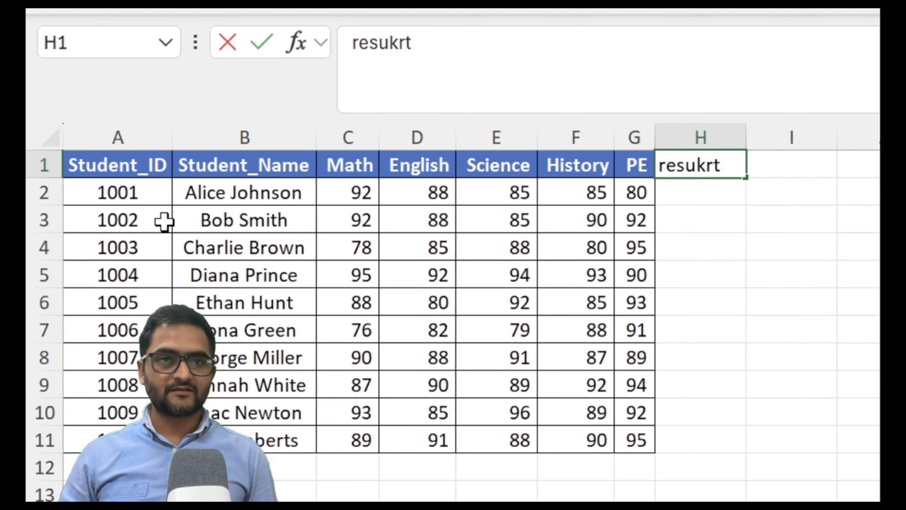
key("BackSpace")
key("Escape")
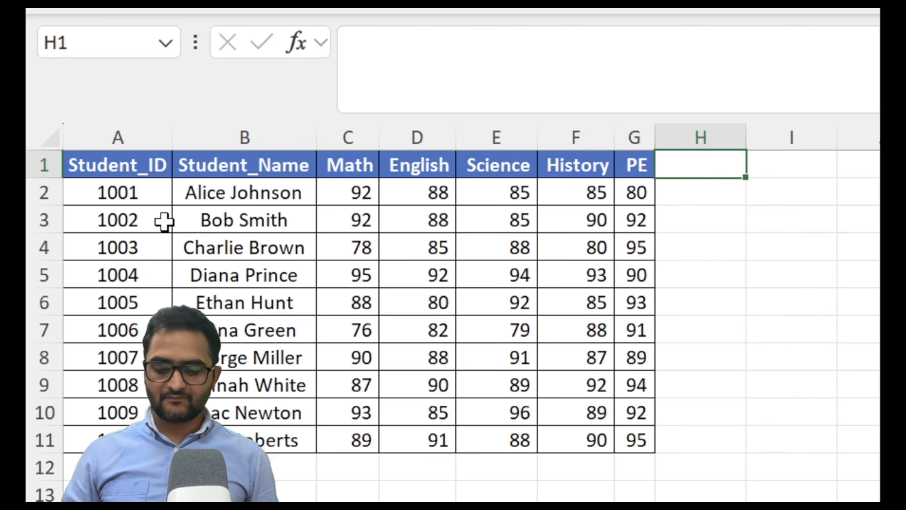
Enter "Result" as the column header in cell H1.
type("Resut")
key("BackSpace")
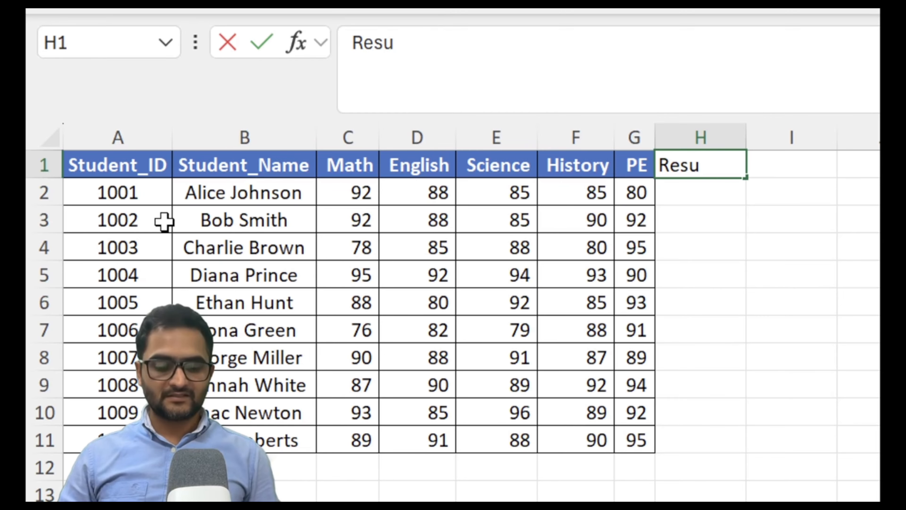
type("lt")
key("Return")
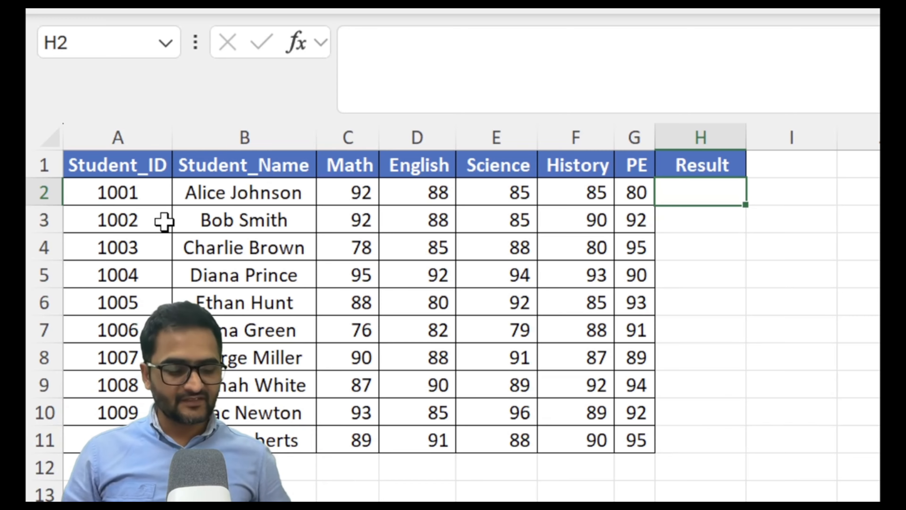
Examine the first student's marks in C2:G2, from Math through PE, and return to the empty Result cell H2.
key("Left")
key("Left")
key("Left")
key("Left")
key("Left")
key("Left")
key("Right")
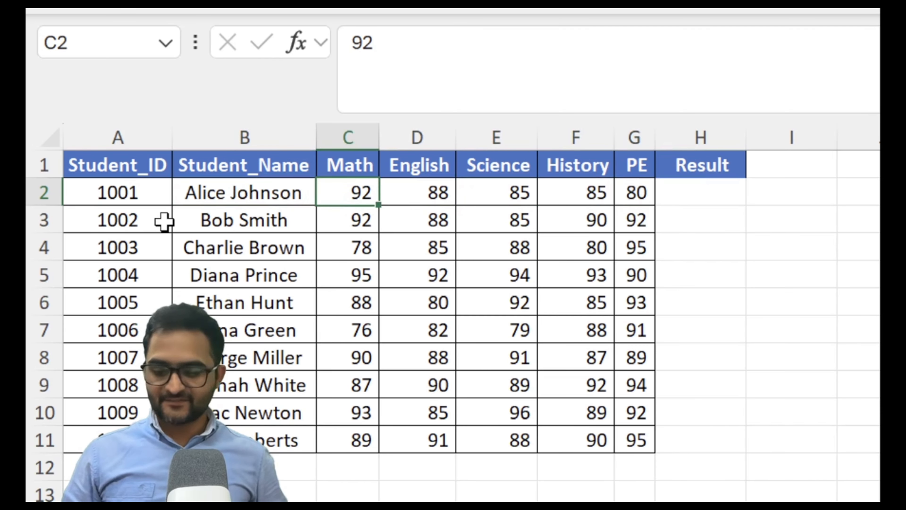
key("shift+Right")
key("shift+Right")
key("shift+Right")
key("shift+Right")
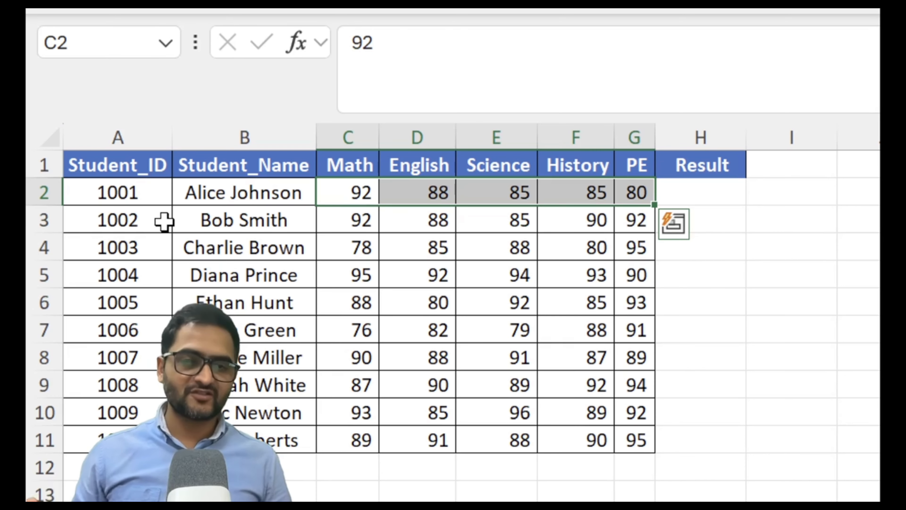
key("Right")
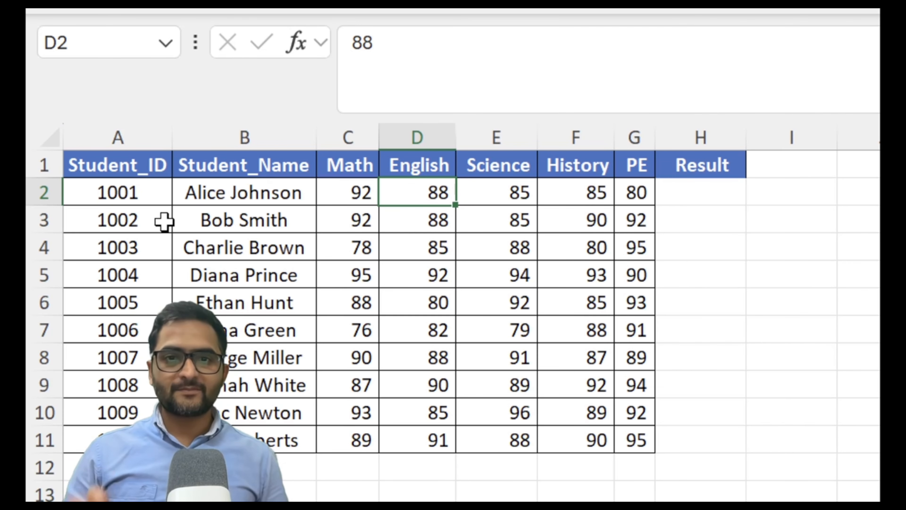
key("Right")
key("Right")
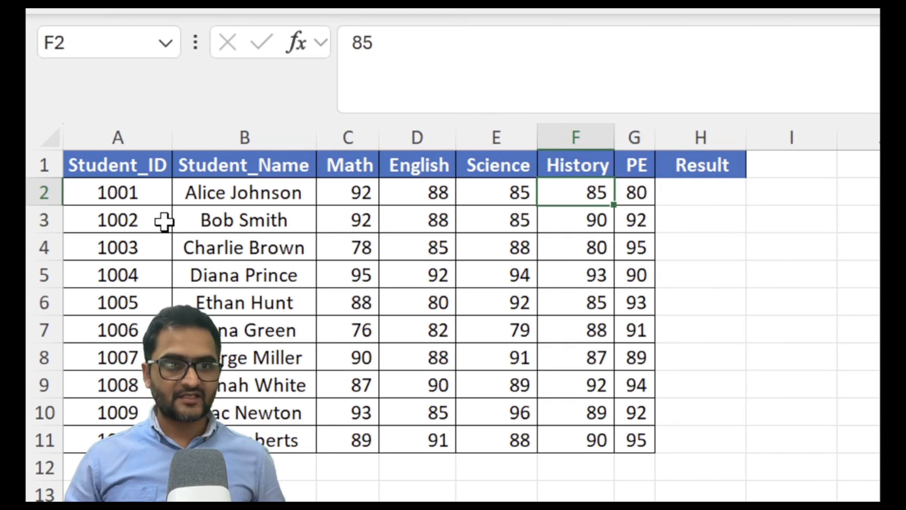
key("Right")
key("Right")
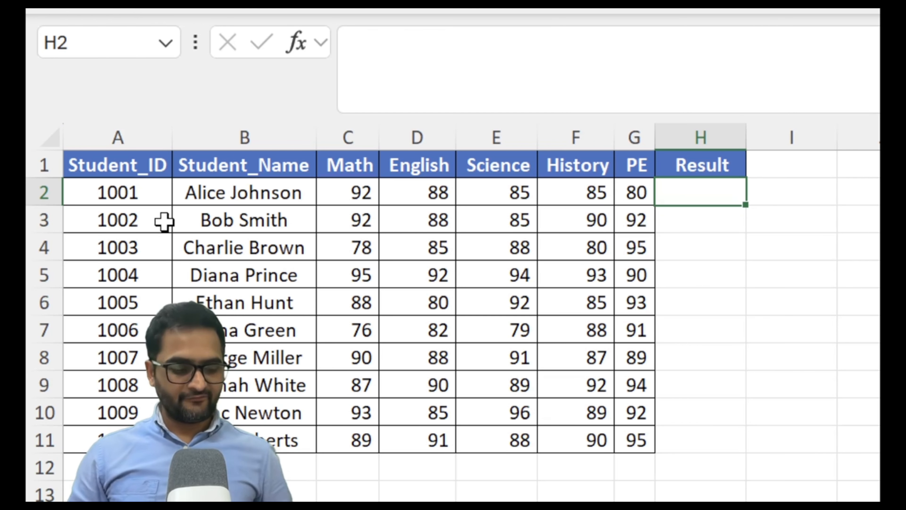
Start an IF formula with a nested AND in H2, with C2>35 (Math) as the first condition.
type("=")
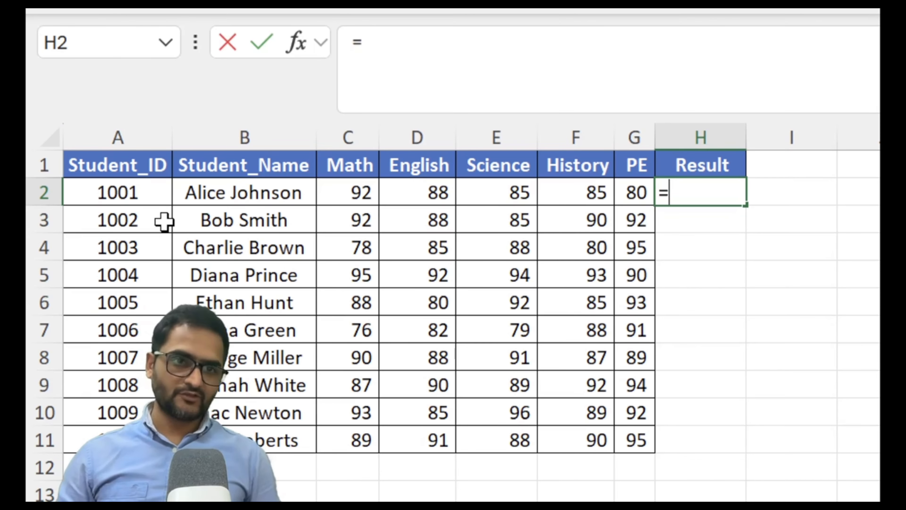
type("if")
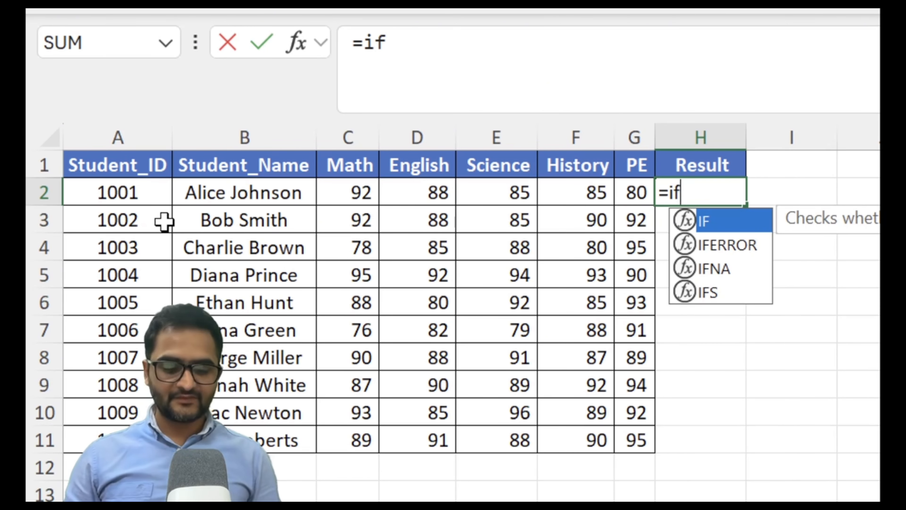
type("(and")
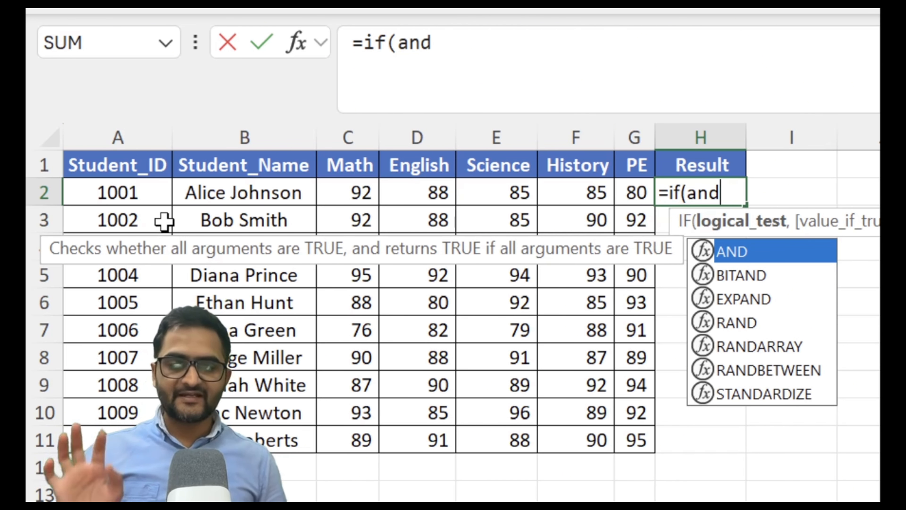
type("(")
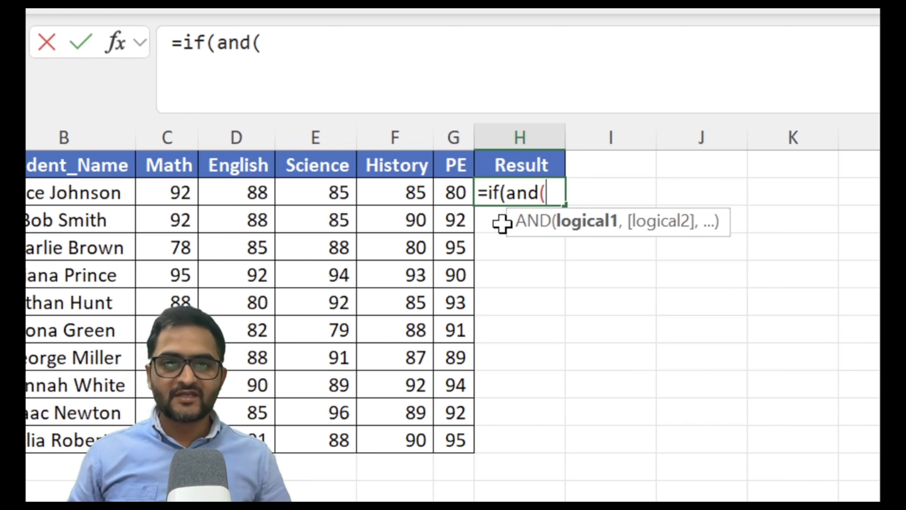
left_click(187, 193)
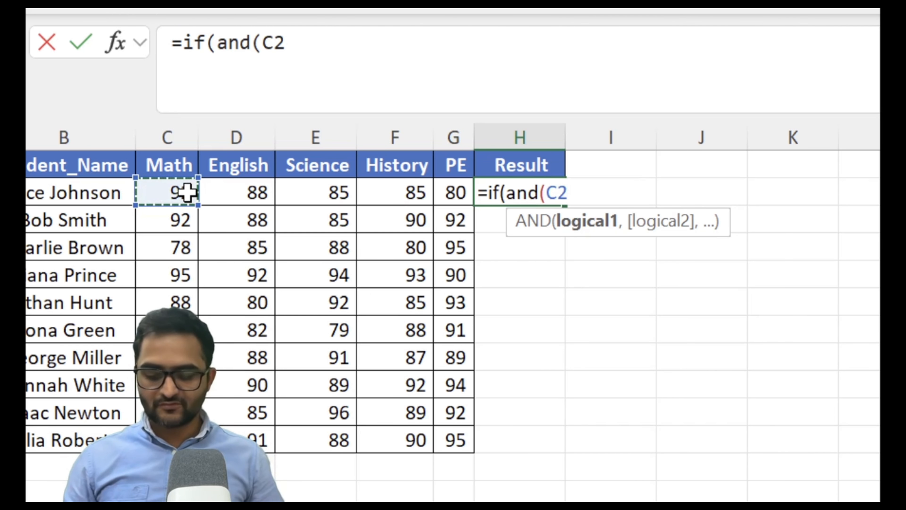
type(">35")
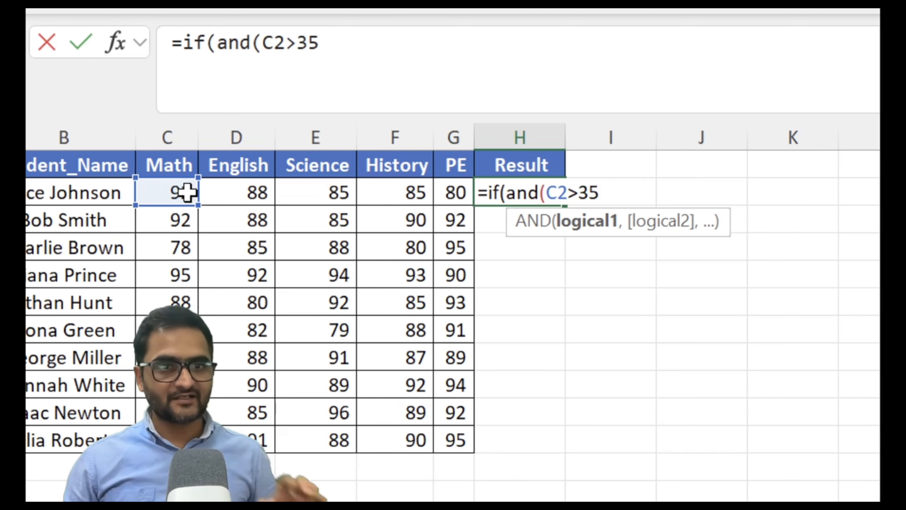
type(",")
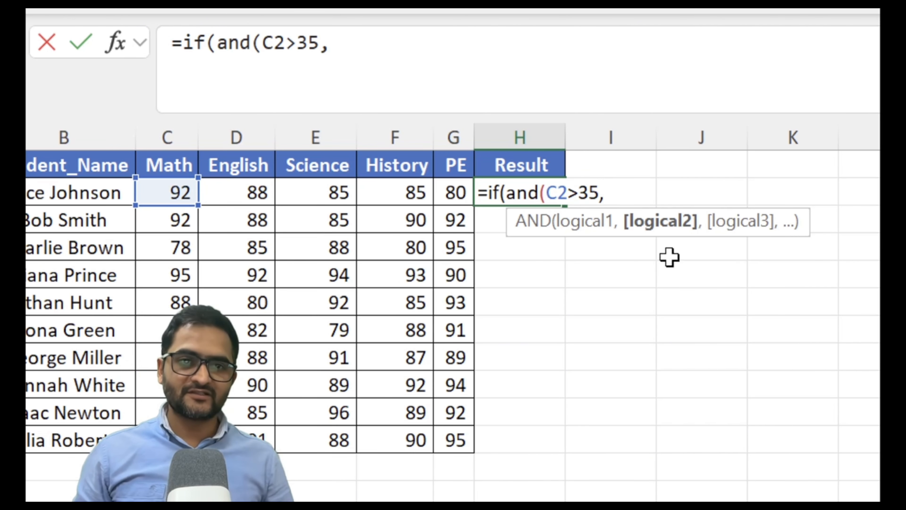
Add D2>35 (English) and E2>35 (Science) as the second and third conditions of the AND test in H2.
left_click(249, 195)
type(">35")
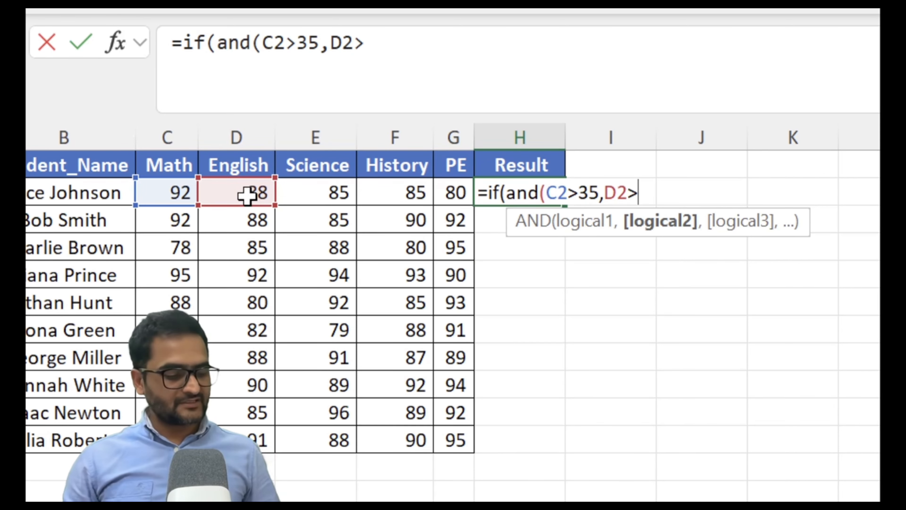
type(",")
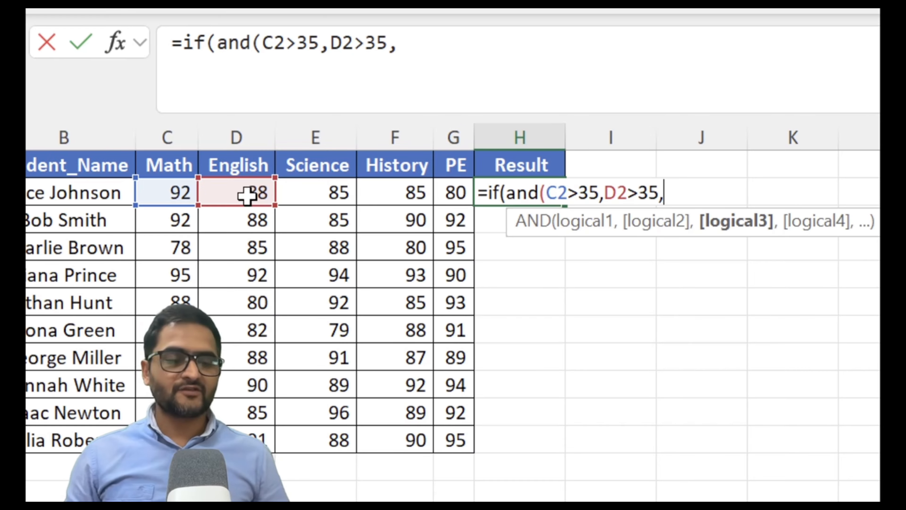
left_click(309, 193)
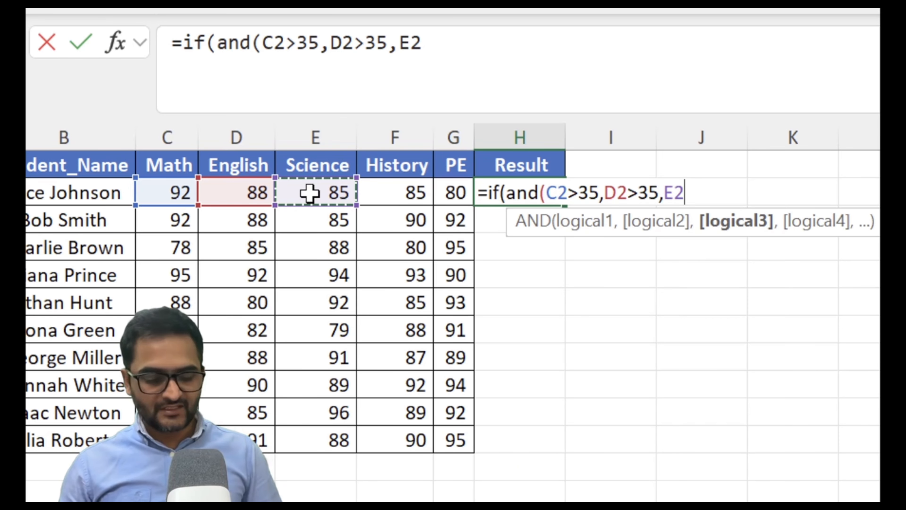
type(">35,")
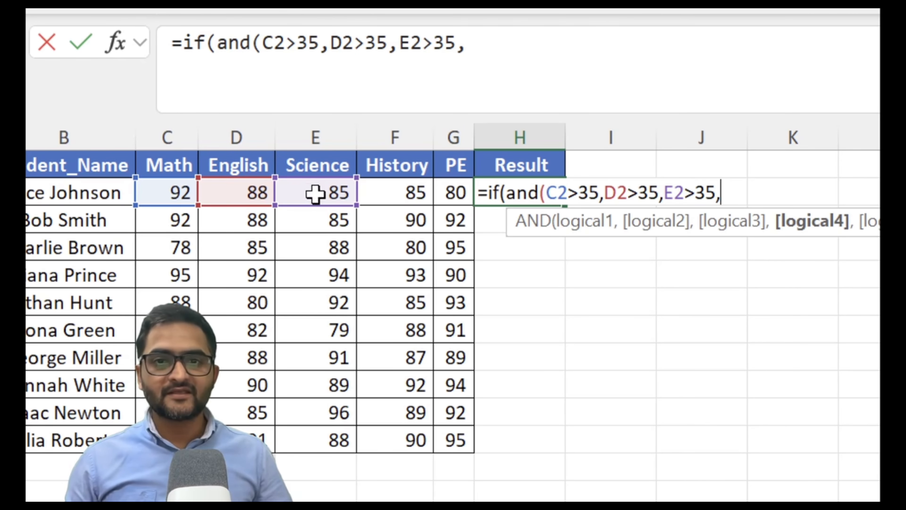
Add F2>35 (History) and G2>35 (PE) as the last conditions and close the AND function.
left_click(391, 195)
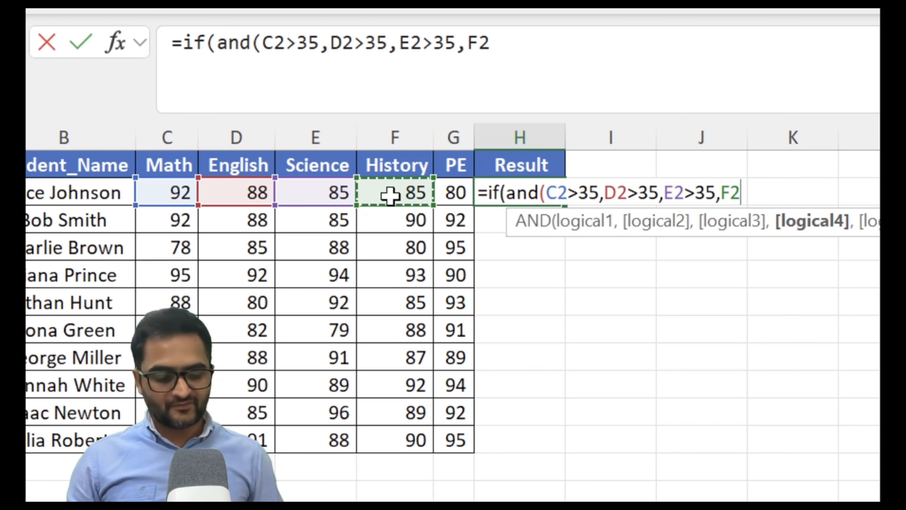
type(">35")
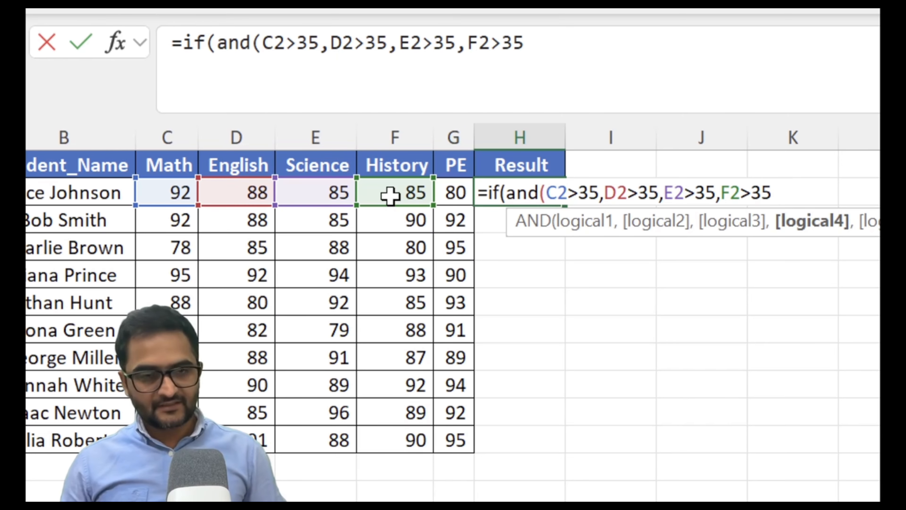
type(",")
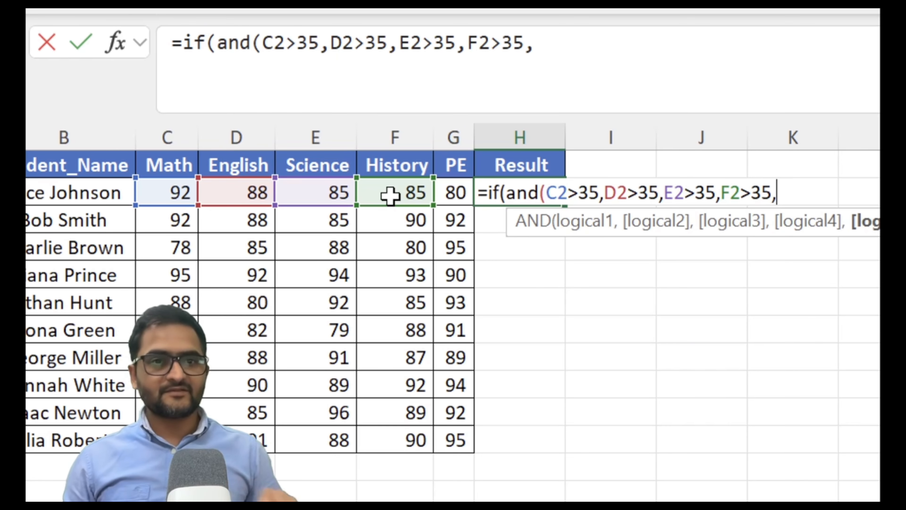
left_click(458, 200)
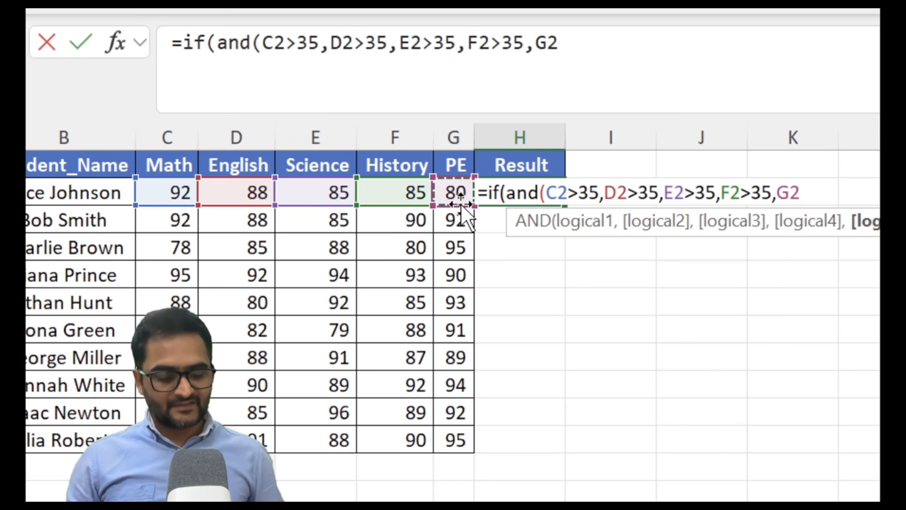
type(">35")
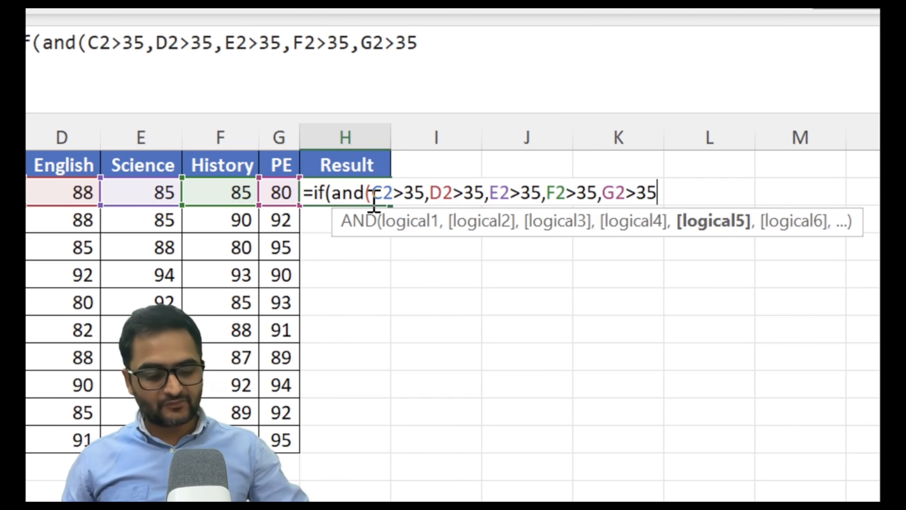
type(")")
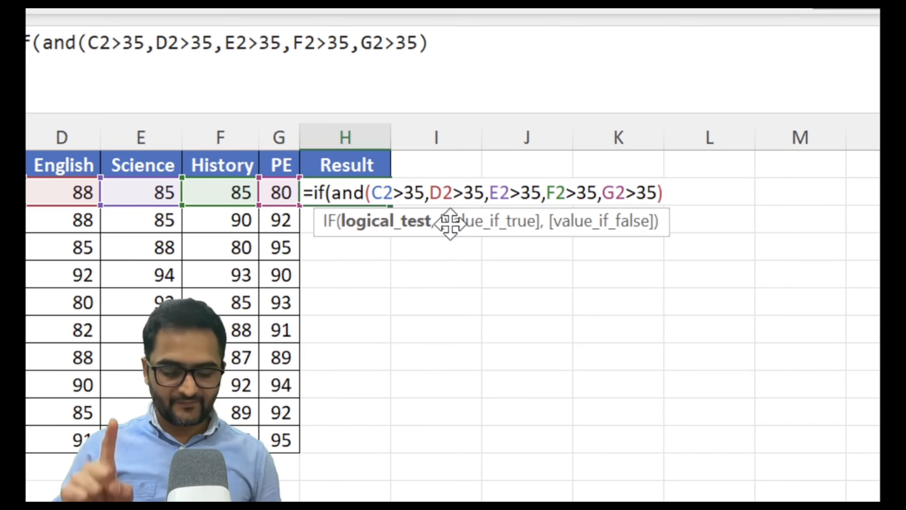
Complete the IF formula in H2 with "Pass" as the true value and "Fail" as the false value, and reselect H2.
type(",")
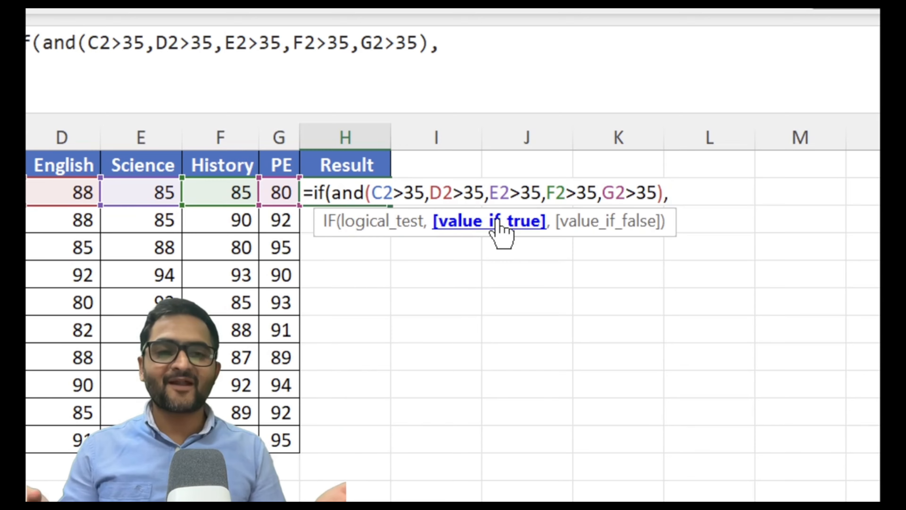
type("\"")
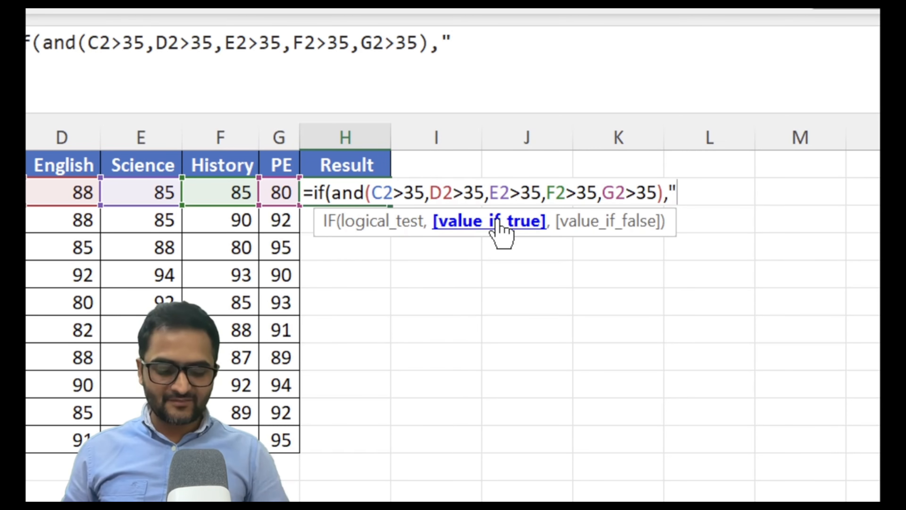
type("Pass\"")
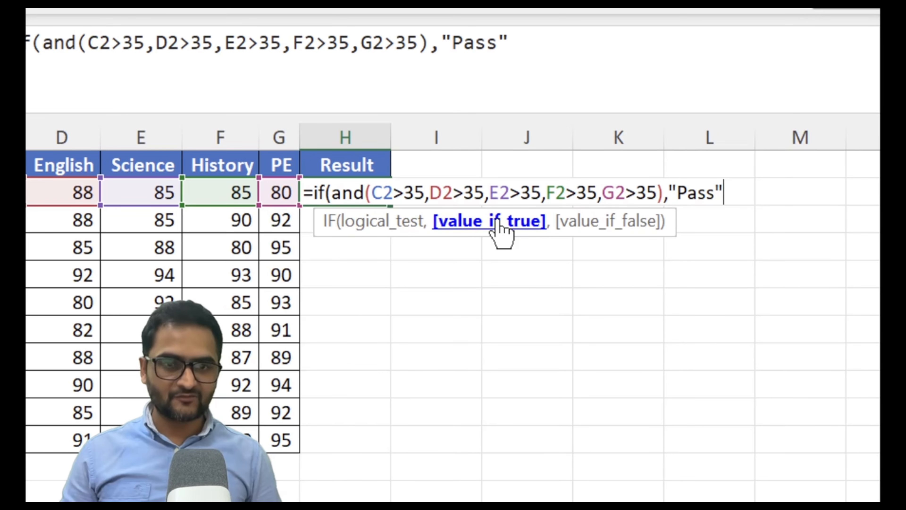
type(",")
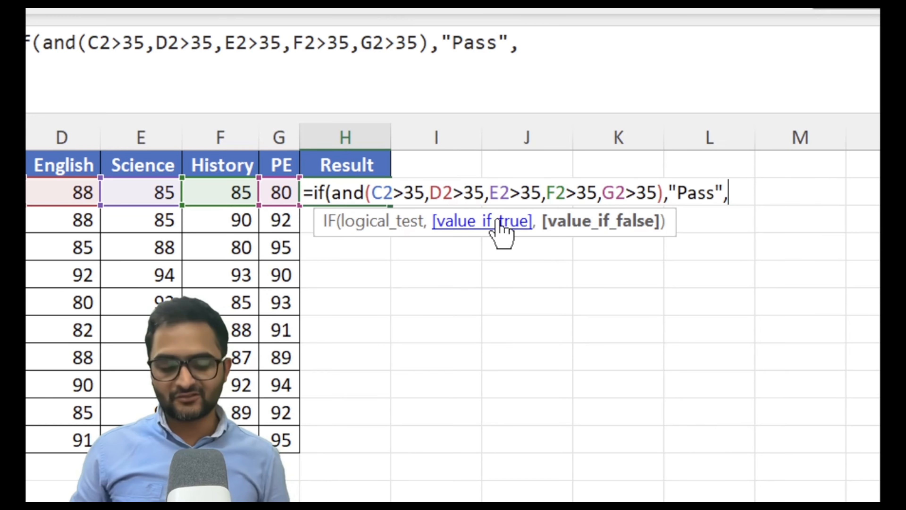
type("\"Fail")
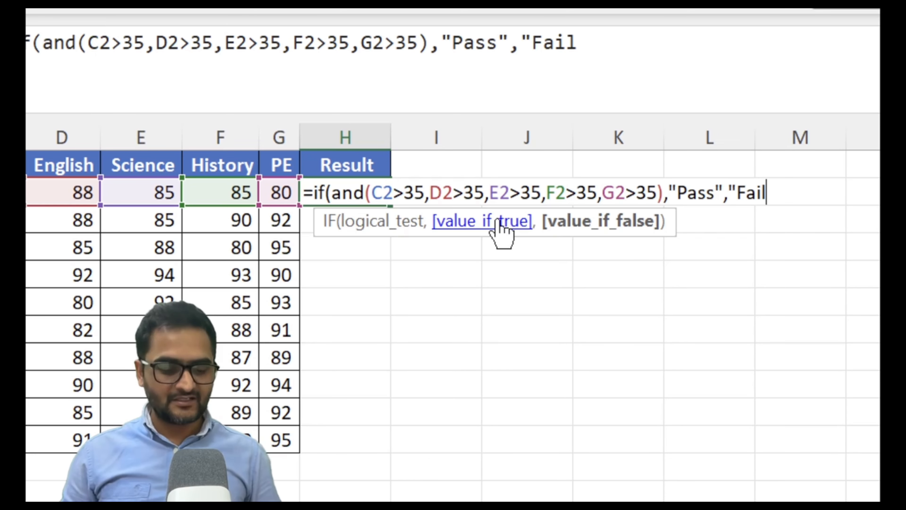
type("\"")
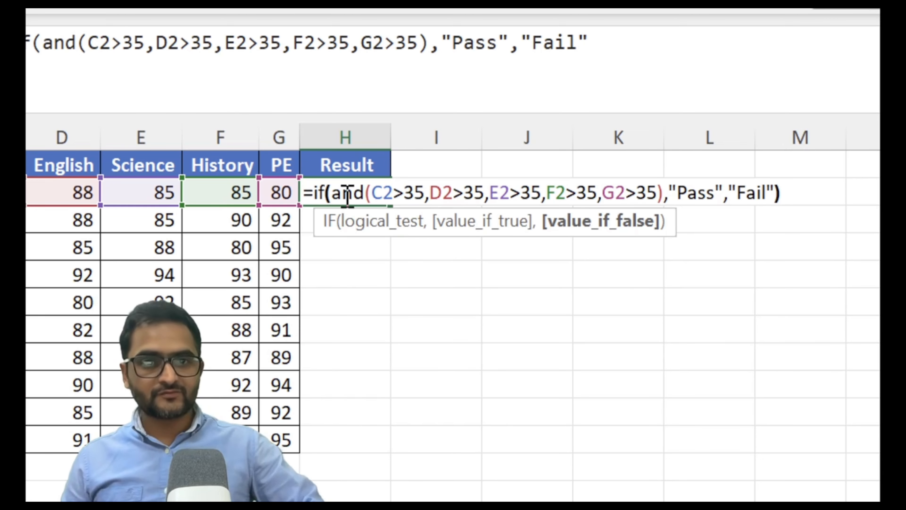
type(")")
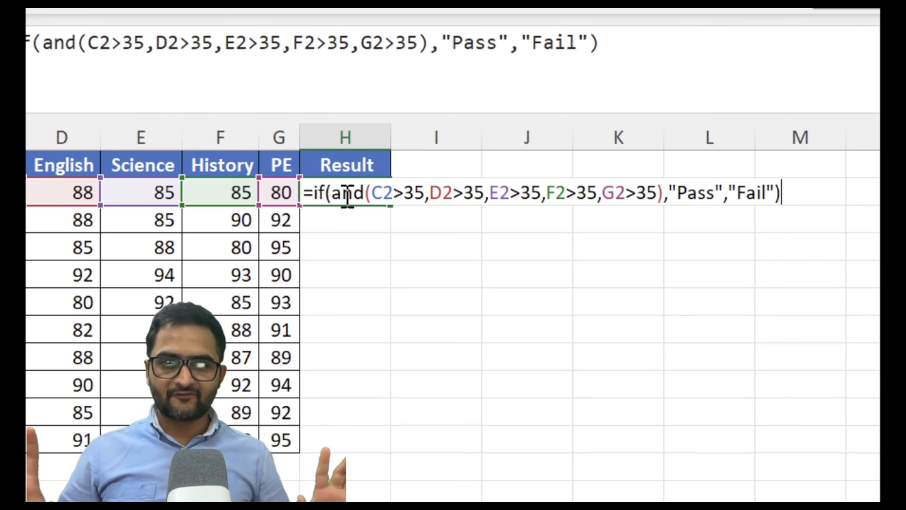
key("Left")
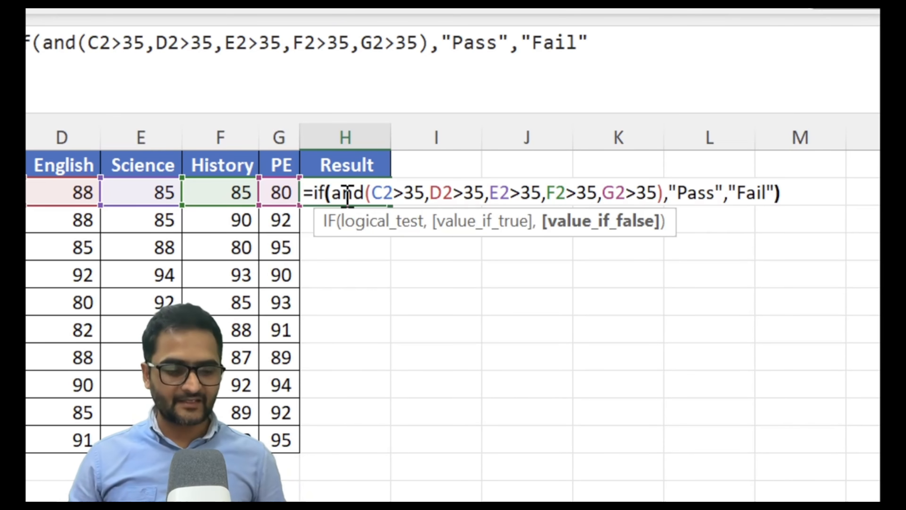
key("Return")
left_click(344, 195)
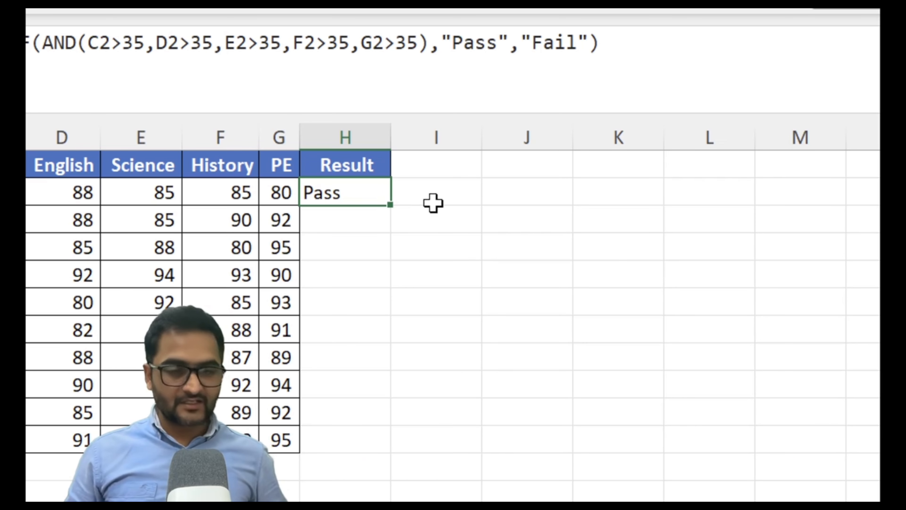
Try filling the Result formula from H2 down through H11, and undo the fill.
key("shift+Down")
key("shift+Down")
key("shift+Down")
key("shift+Down")
key("shift+Down")
key("shift+Down")
key("shift+Down")
key("shift+Down")
key("shift+Down")
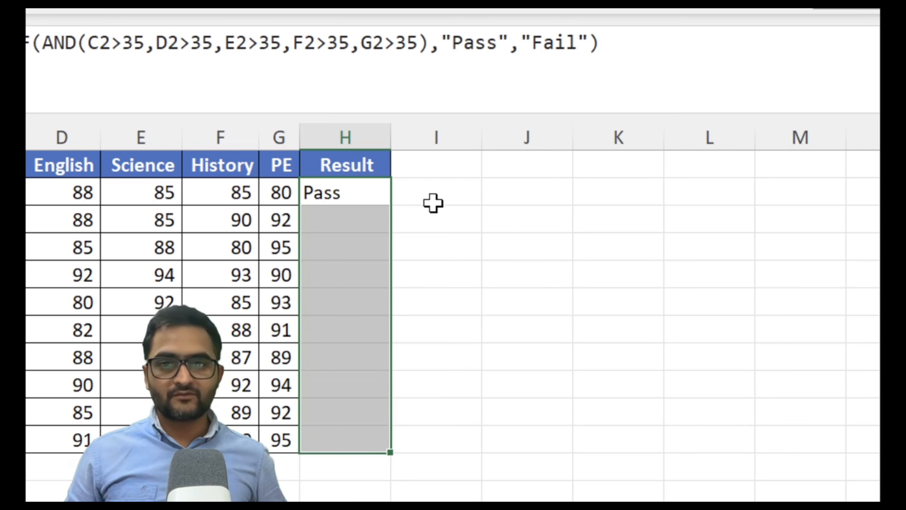
key("ctrl+d")
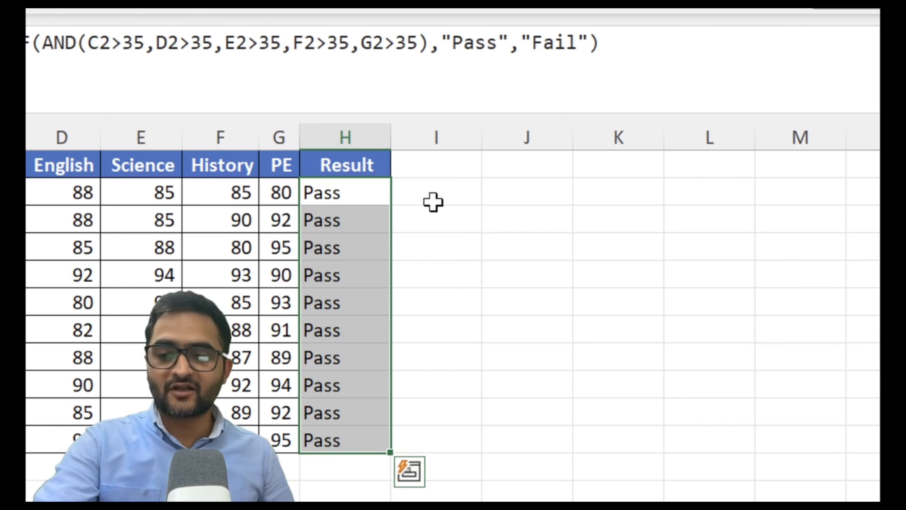
key("ctrl+z")
Autofill the Result formula from H2 down to the last student row, H11, and reselect H2.
left_click(432, 203)
left_click(350, 195)
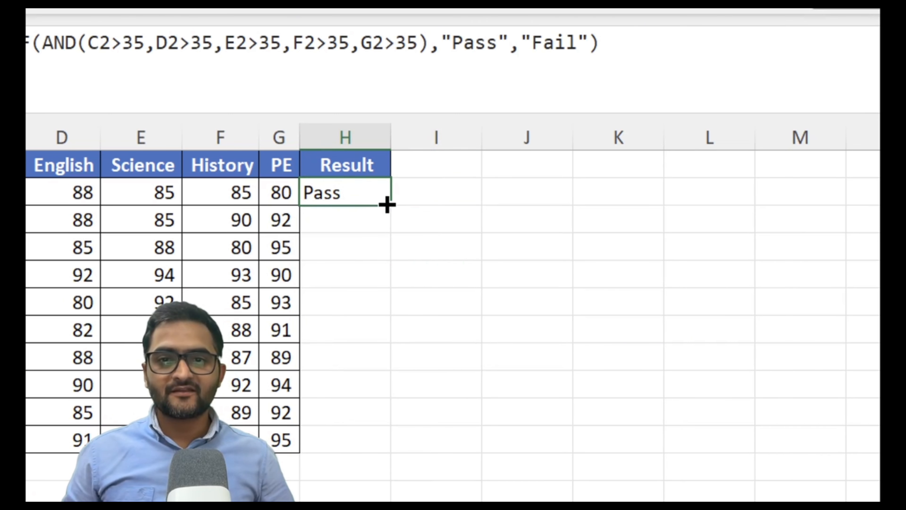
double_click(387, 204)
left_click(366, 194)
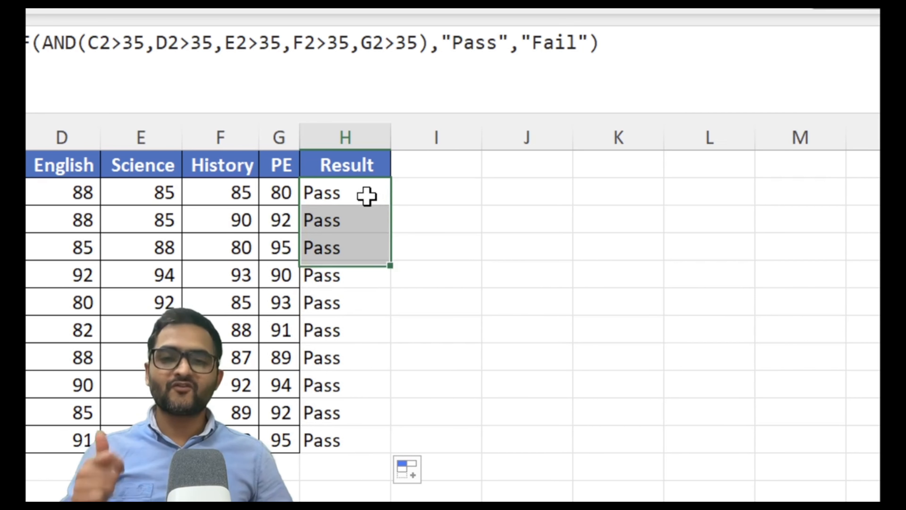
left_click(397, 194)
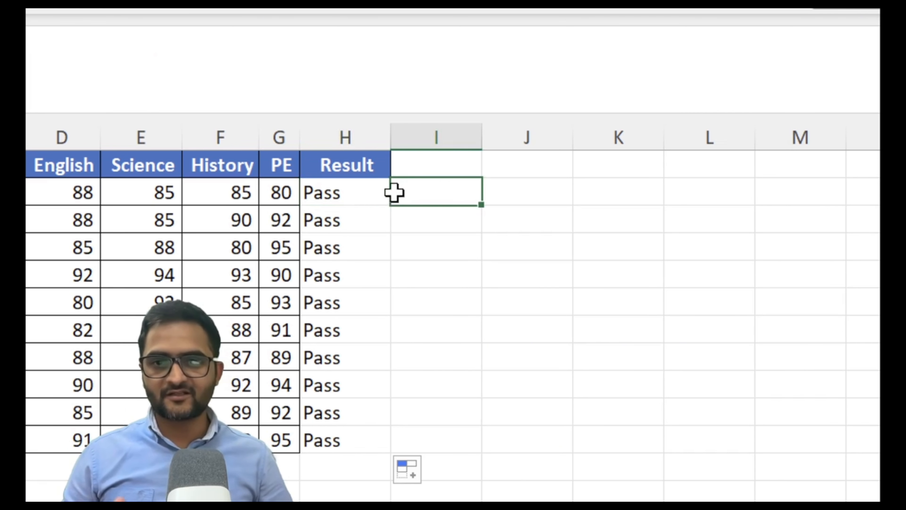
left_click(364, 199)
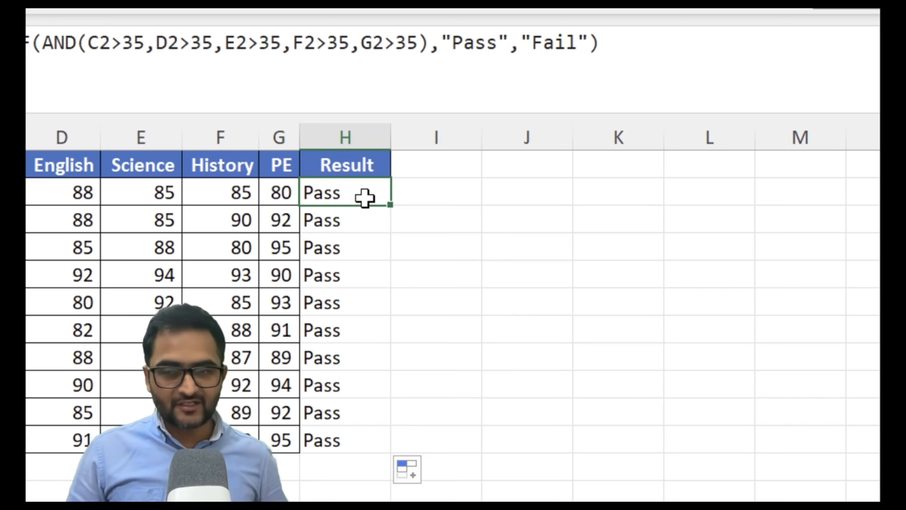
Examine the first student's row from the Result cell back across all subject marks to the Student_ID in A2.
key("Left")
key("Left")
key("Left")
key("Left")
key("Left")
key("Left")
key("Left")
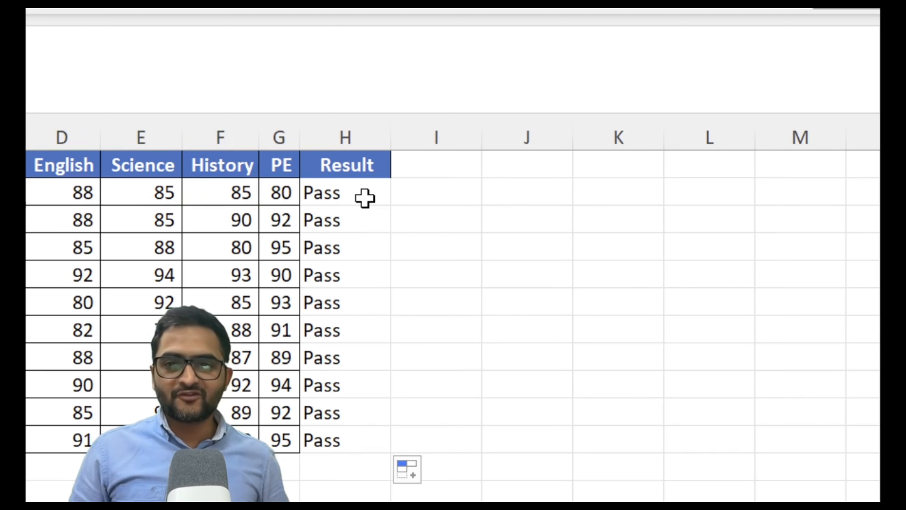
key("Left")
key("Left")
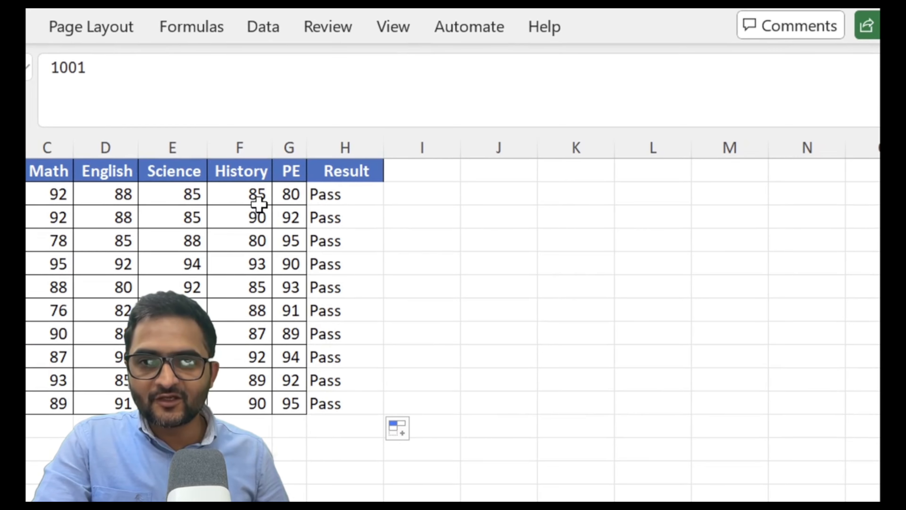
Set the first student's History mark in F2 to 30 to test the Result formula.
left_click(257, 197)
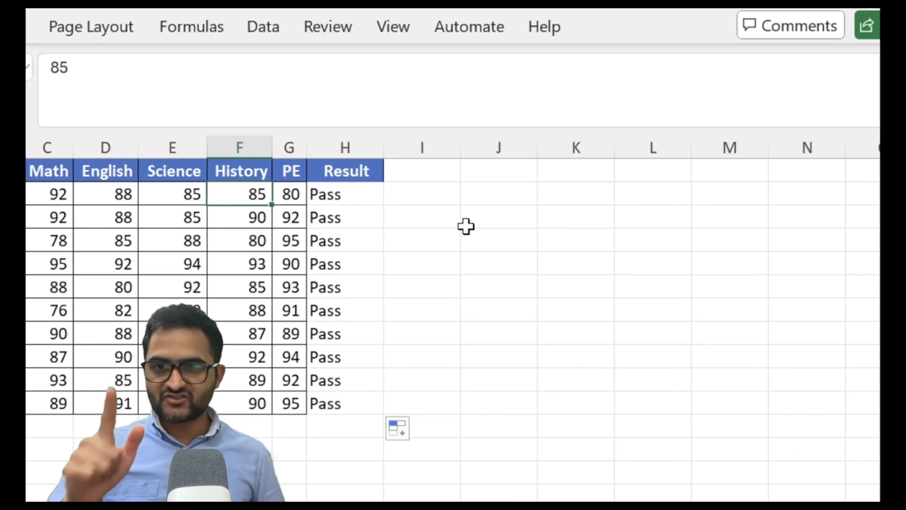
type("30")
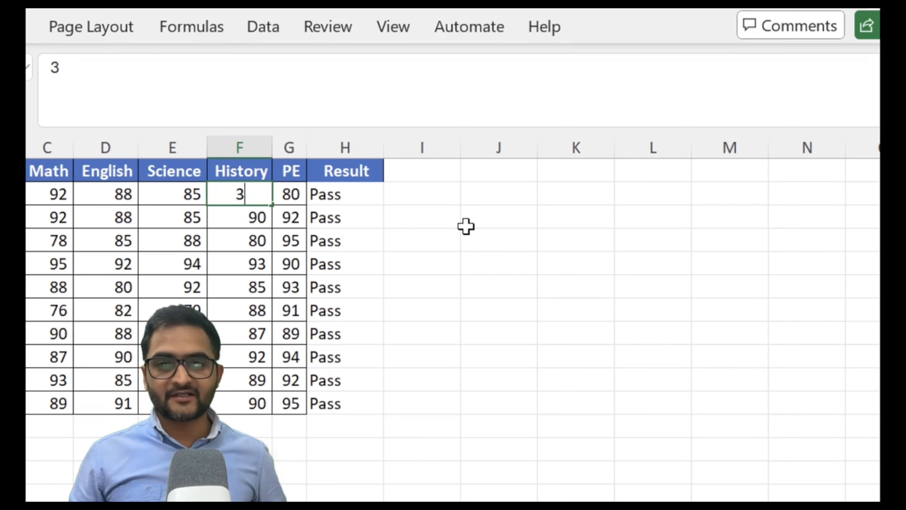
key("Return")
key("Down")
key("Down")
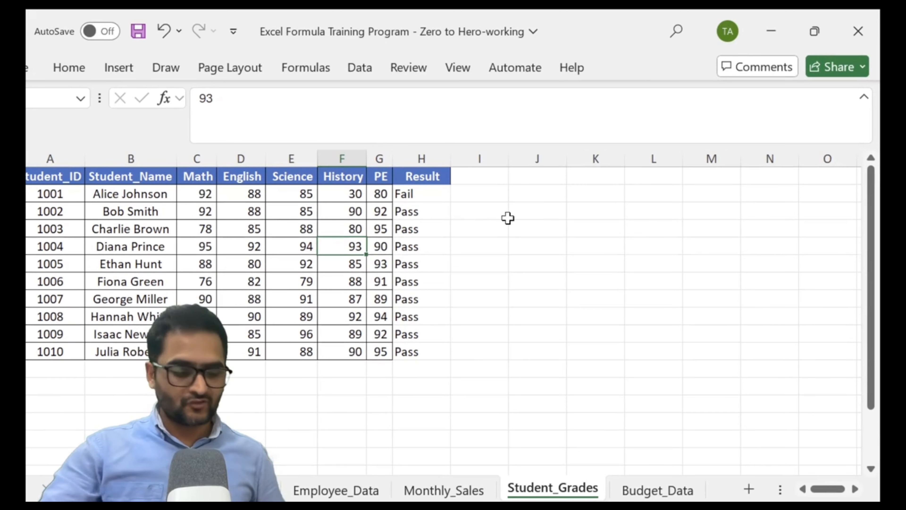
Set the second student's Science mark in E3 to 25, below the pass threshold.
key("Up")
key("Up")
key("Up")
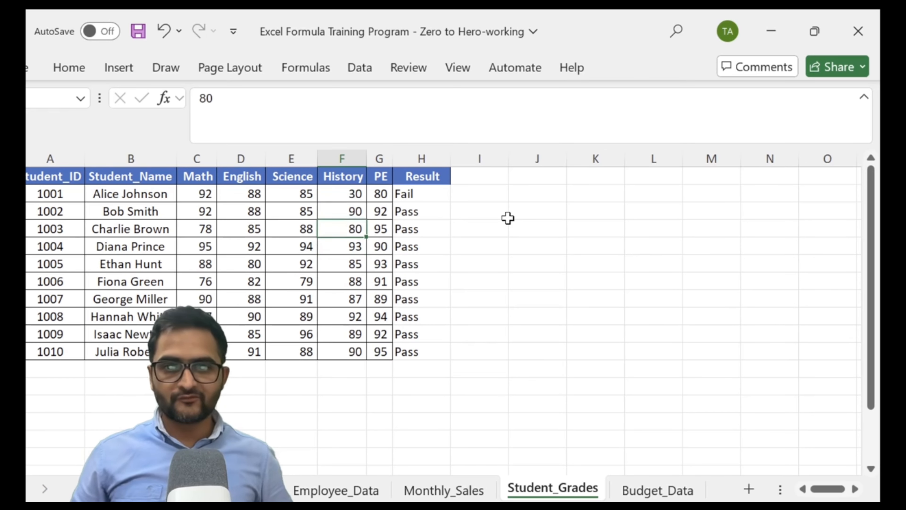
key("Down")
key("Left")
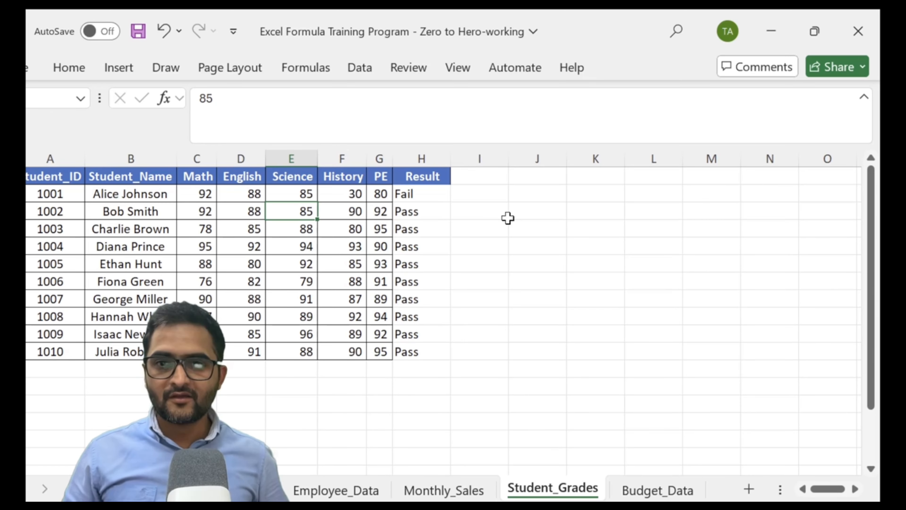
type("25")
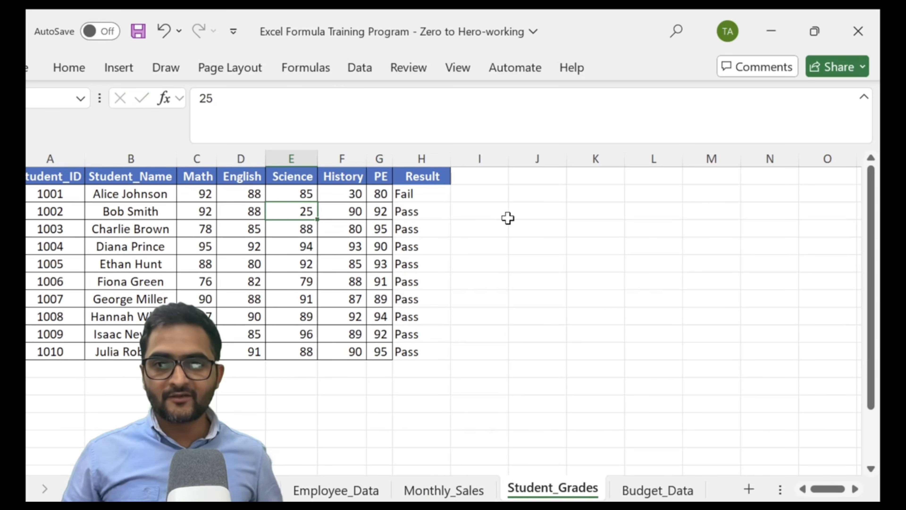
key("ctrl+Return")
key("Right")
key("Left")
key("Left")
key("Down")
key("Left")
key("Down")
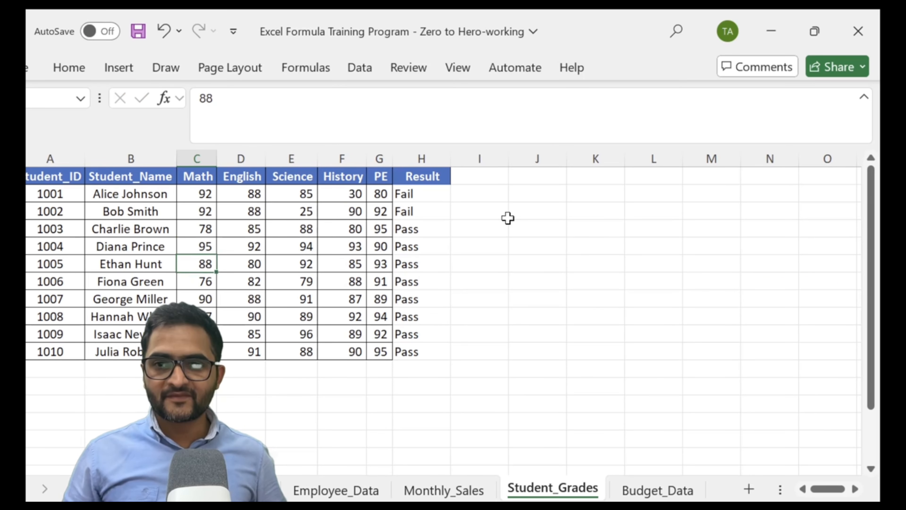
key("Right")
key("Up")
key("Right")
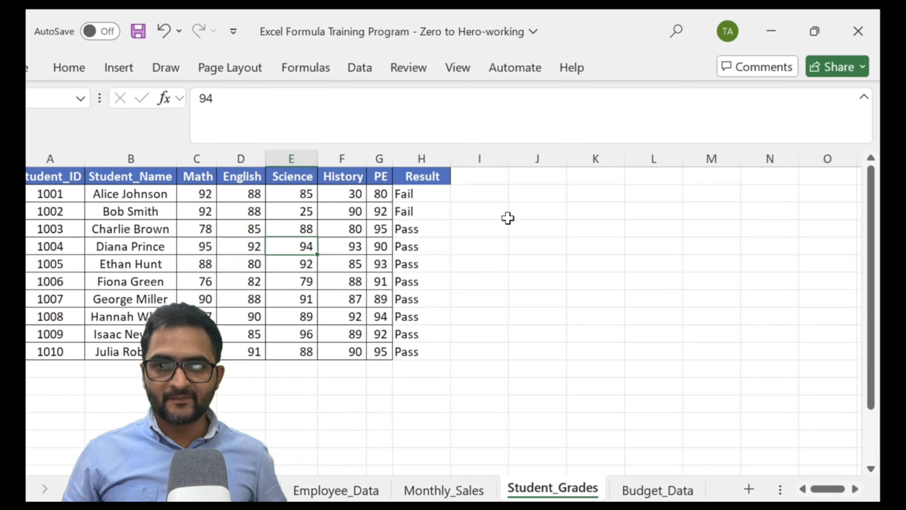
Set the fourth student's English mark in D5 to 6 and select that student's Result cell, H5.
key("Left")
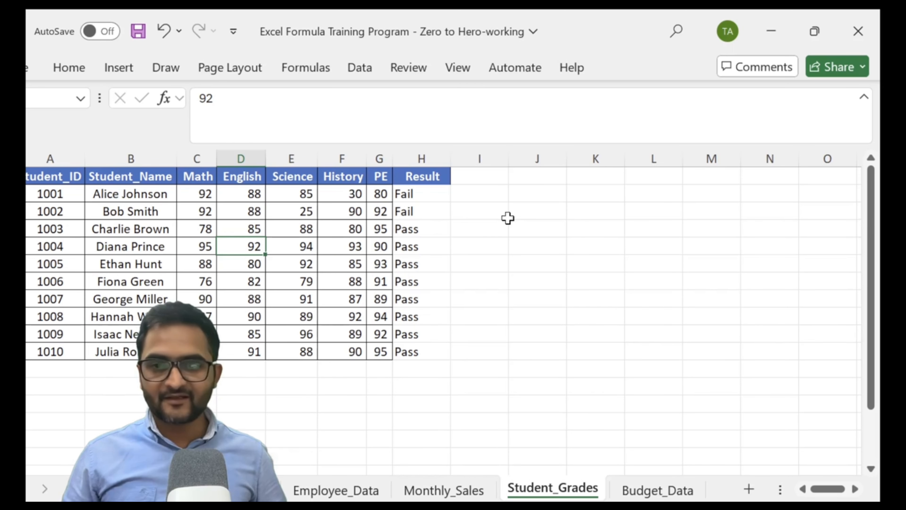
type("6")
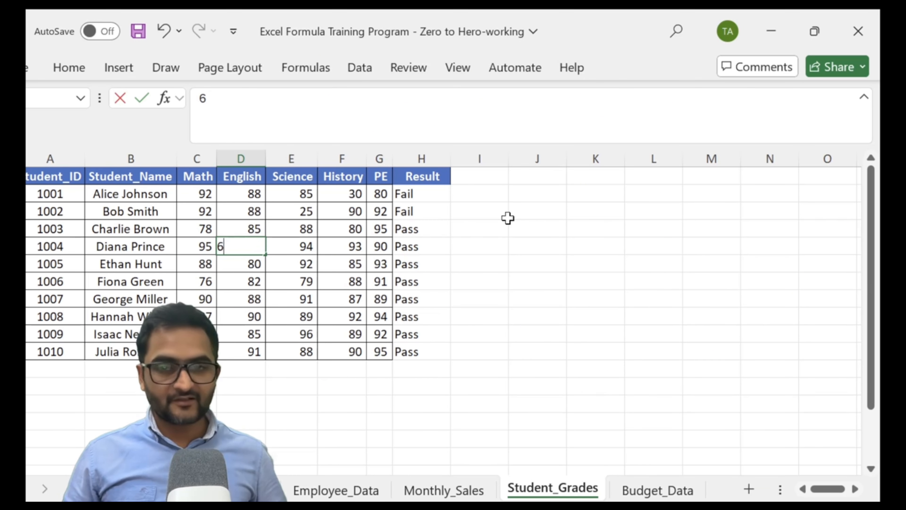
key("Return")
key("Up")
key("Right")
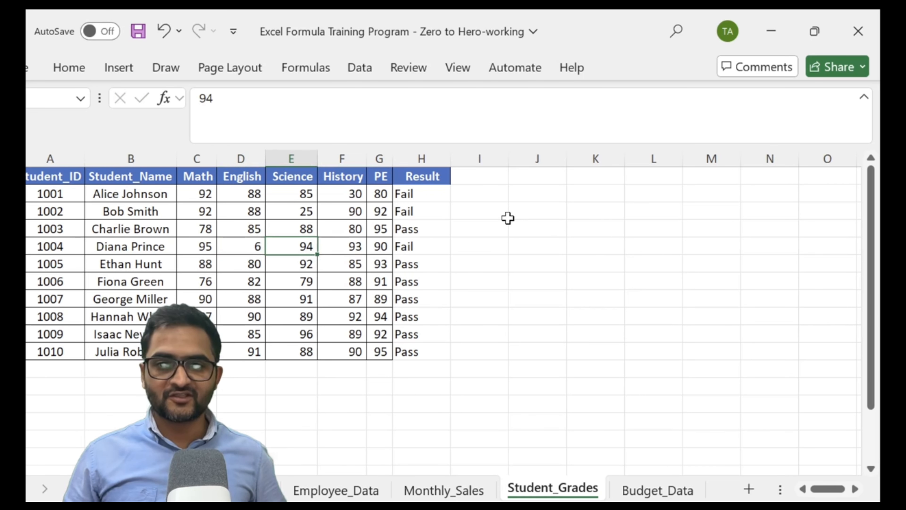
key("Right")
key("Right")
key("Right")
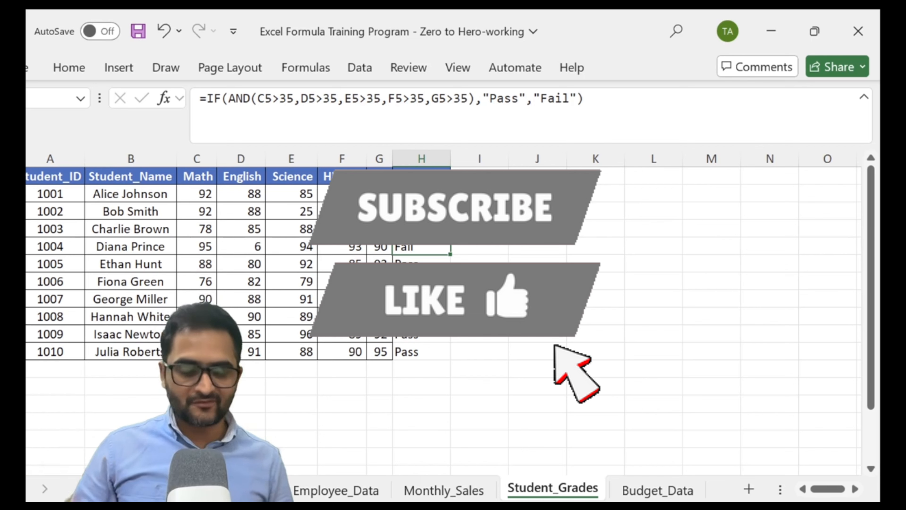
Set the sixth student's PE mark in G7 to 5 and select that student's Result cell, H7.
key("Left")
key("Down")
key("Up")
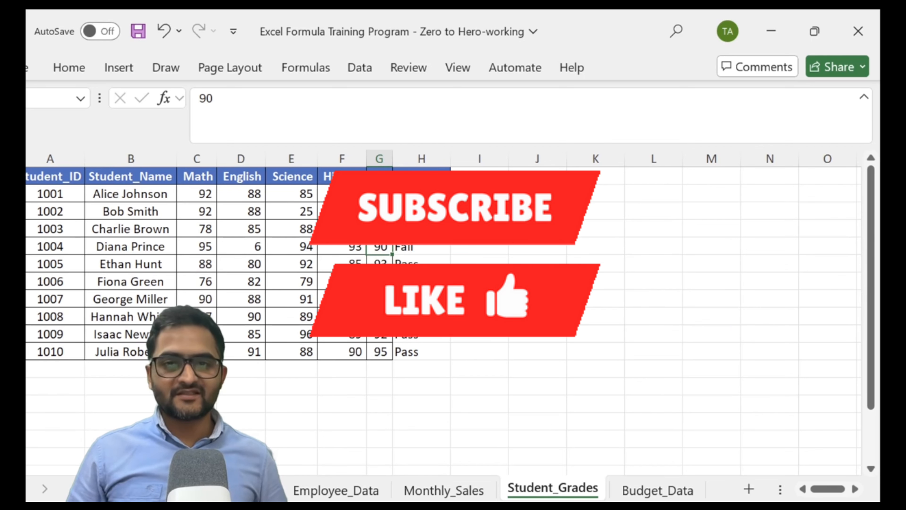
key("Down")
key("Down")
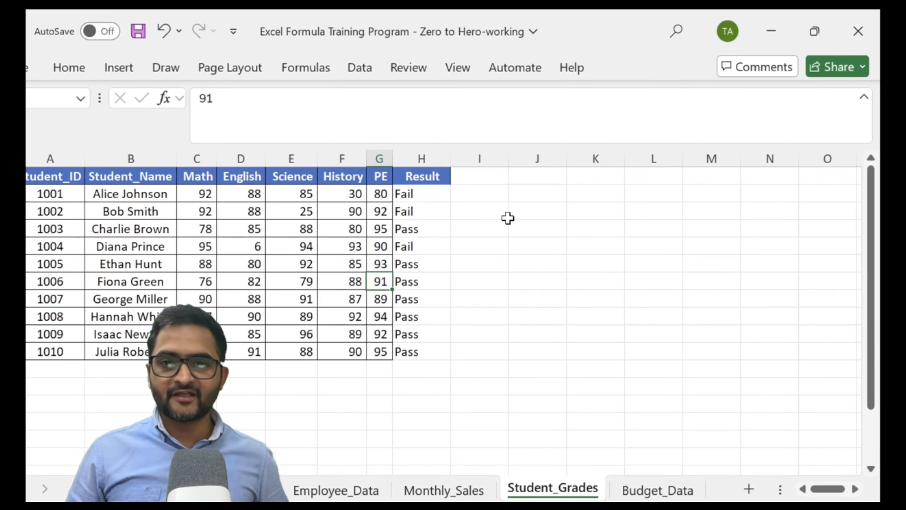
type("5")
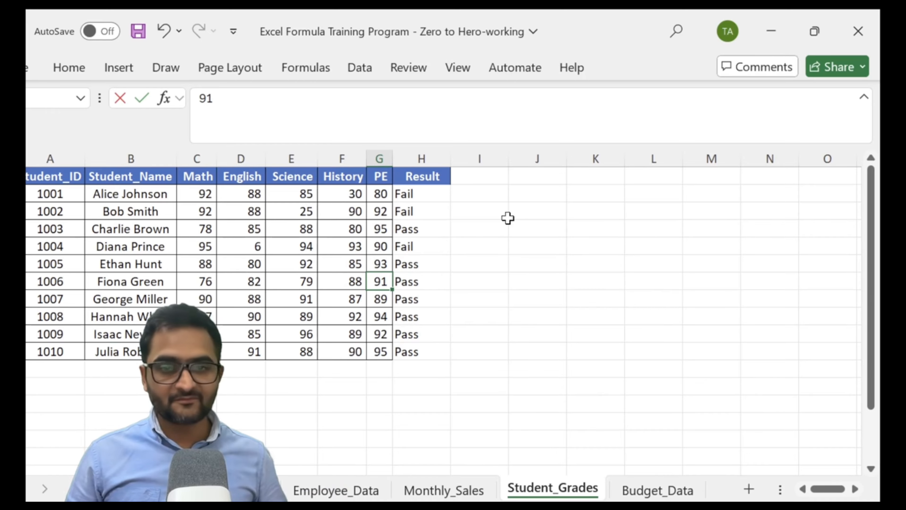
key("Return")
key("Up")
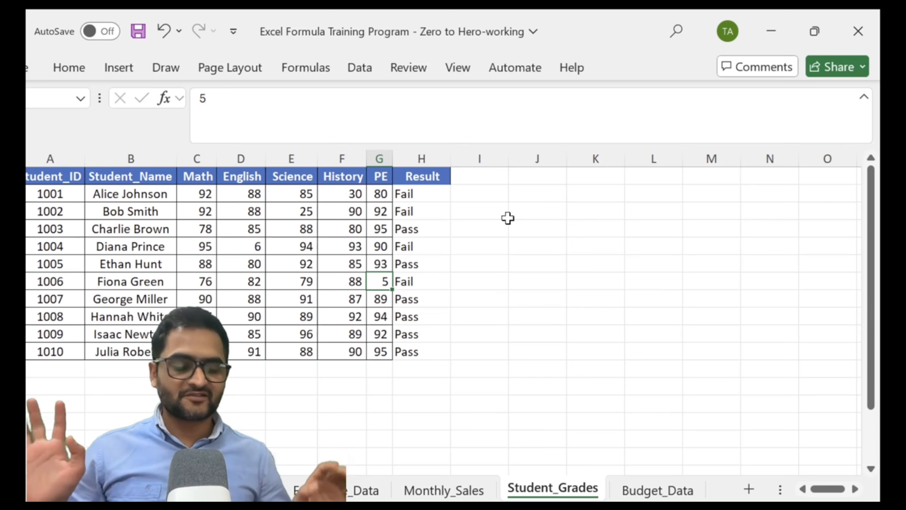
key("Right")
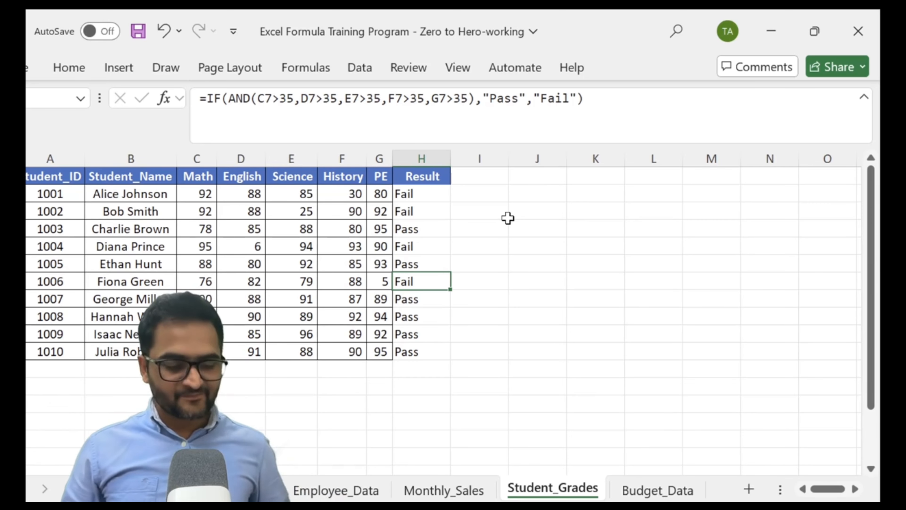
Add a second column heading, Result, in I1 beside the existing Result column.
key("Up")
key("Left")
key("Up")
key("Right")
key("Up")
key("Up")
key("Up")
key("Up")
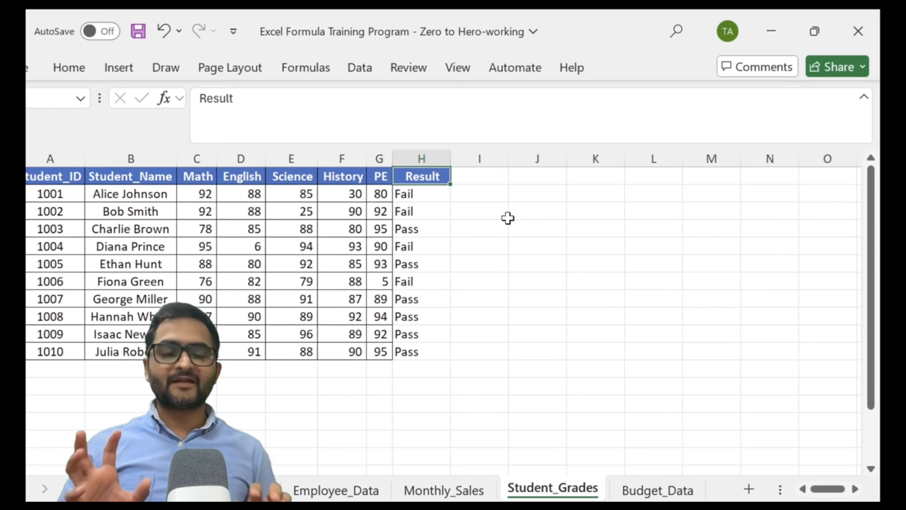
key("Down")
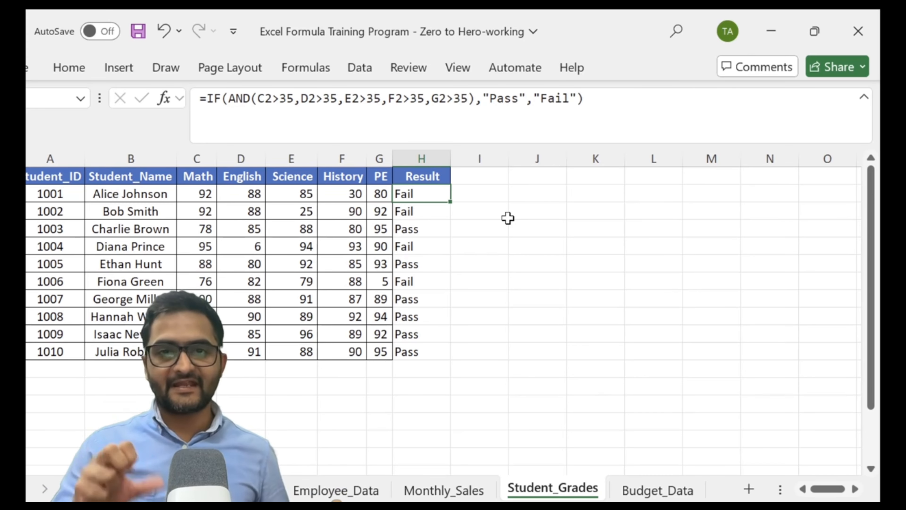
key("Right")
key("Up")
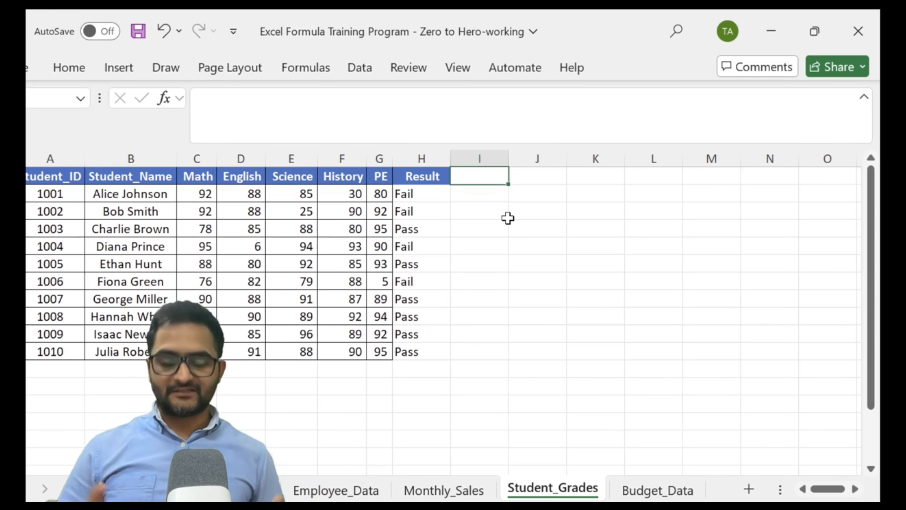
type("Result")
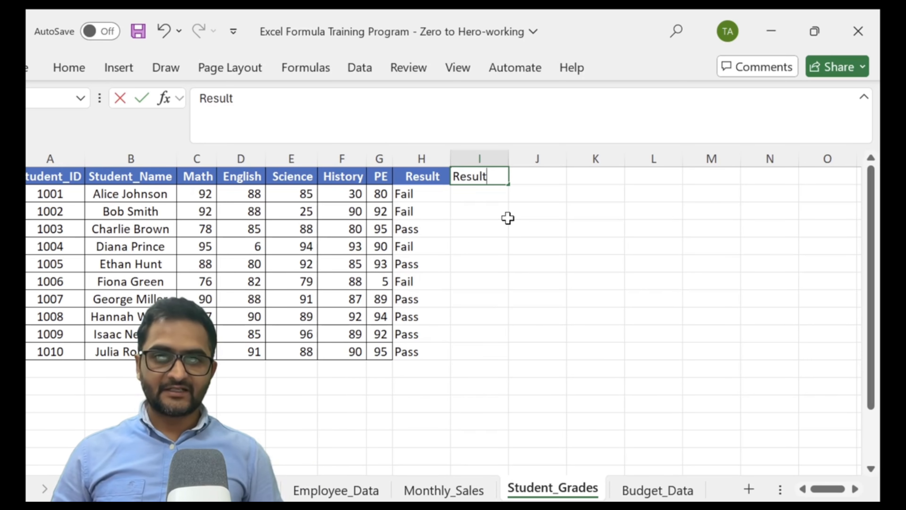
key("Return")
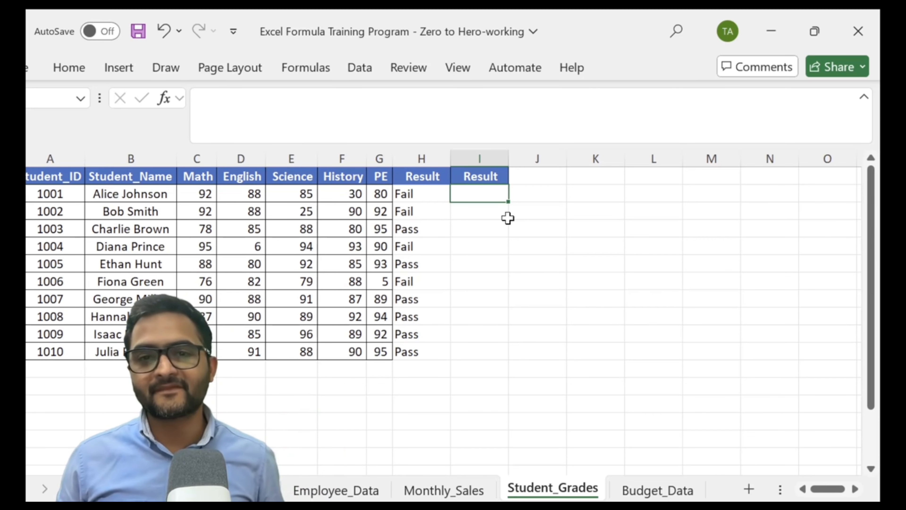
key("Left")
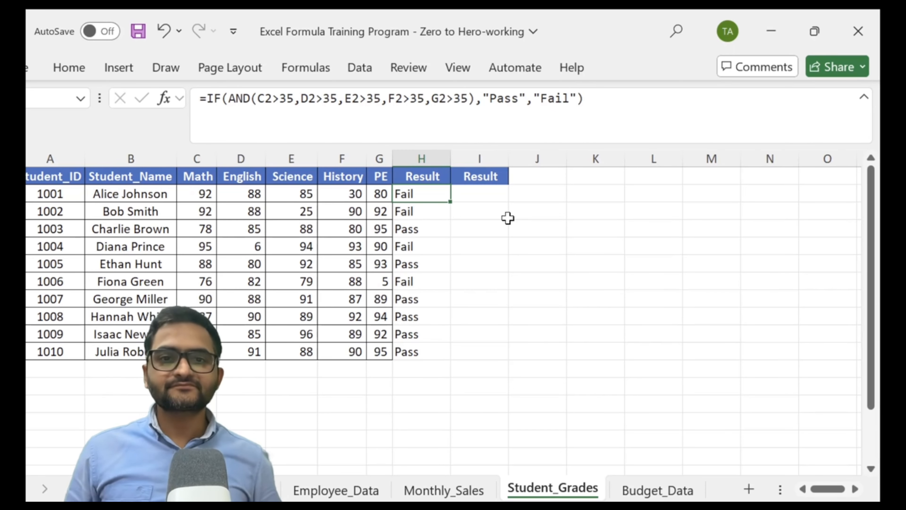
key("Right")
type("=")
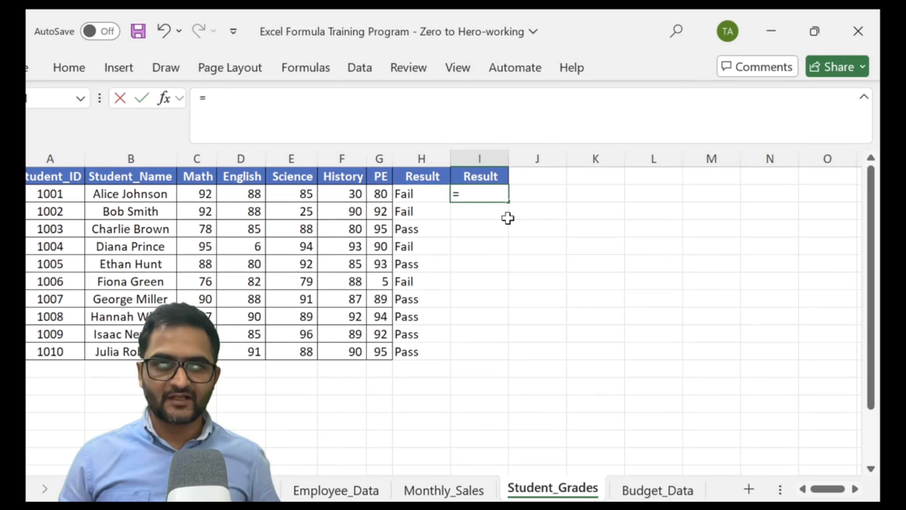
key("Escape")
key("Left")
key("F2")
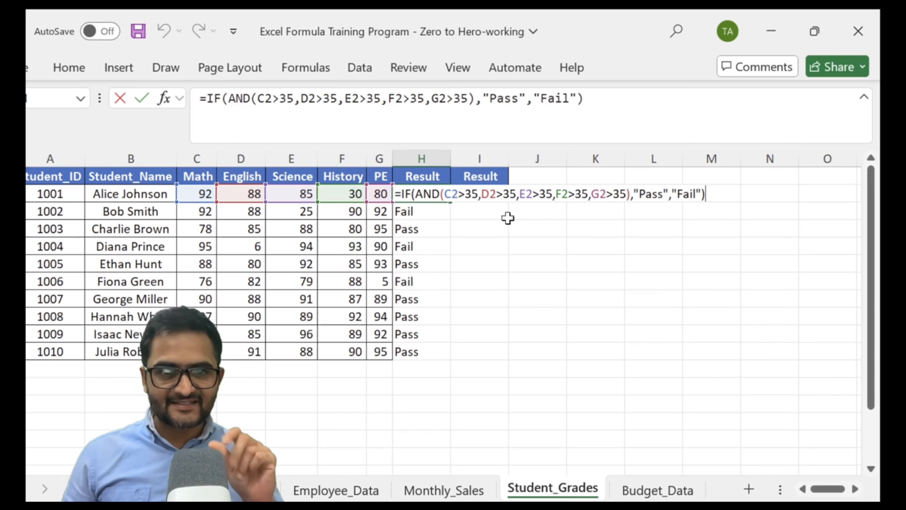
key("Escape")
key("F2")
key("shift+Home")
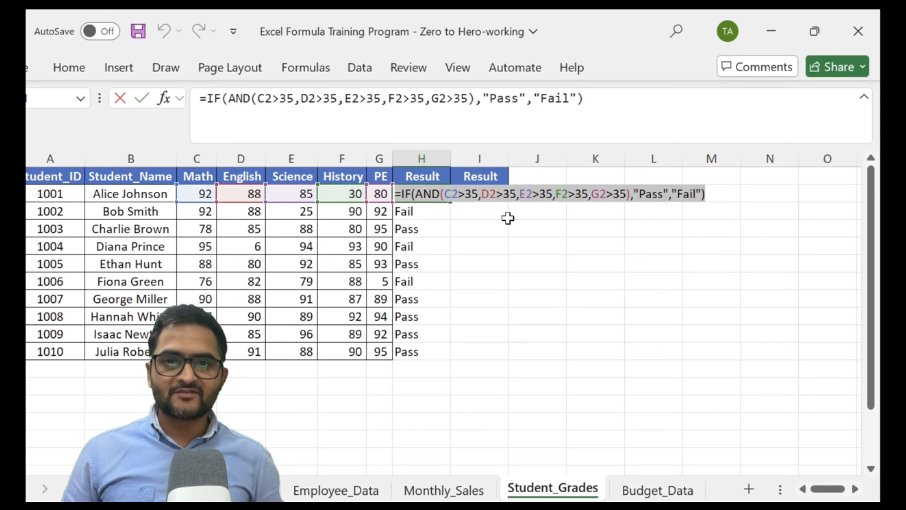
key("Return")
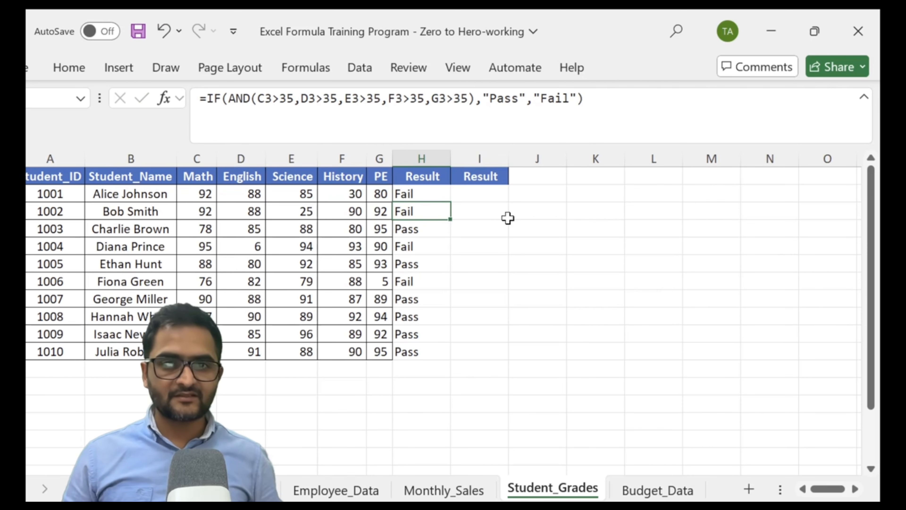
key("Up")
key("Right")
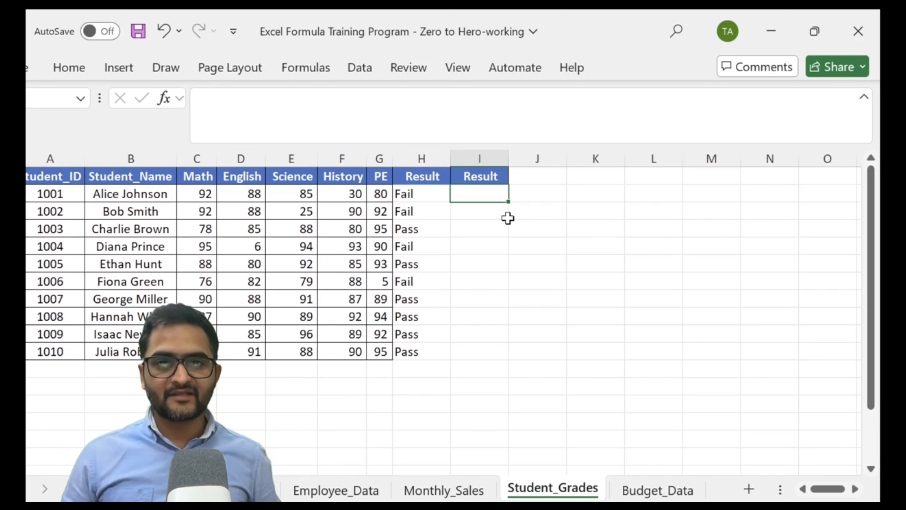
Copy the full IF(AND) formula text from H2 and paste it into I2, keeping the same cell references.
key("Left")
key("F2")
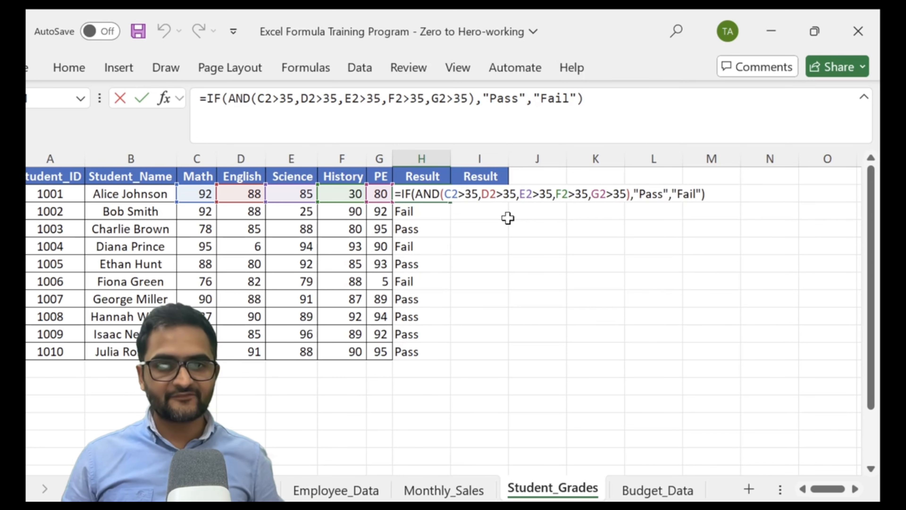
key("shift+Home")
key("ctrl+c")
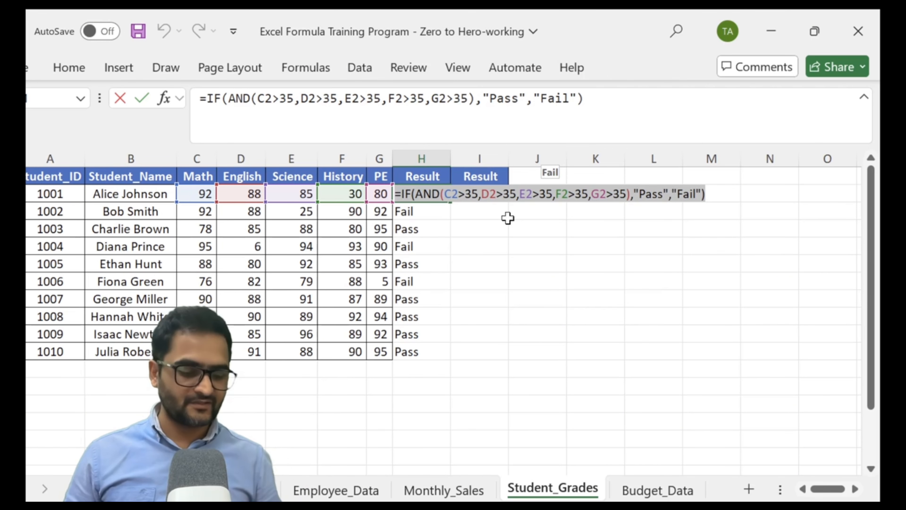
key("Tab")
key("F2")
key("ctrl+v")
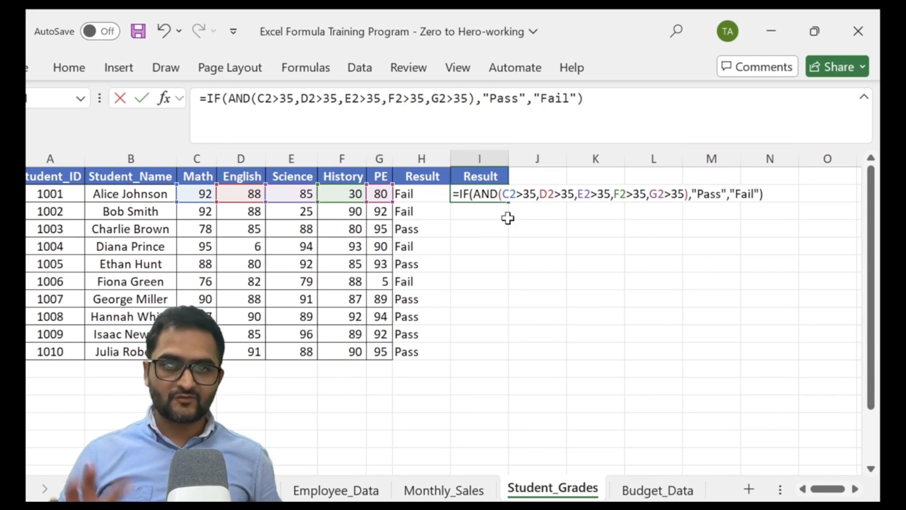
Replace AND with OR in the I2 formula, making it =IF(OR(C2>35,D2>35,E2>35,F2>35,G2>35),"Pass","Fail").
left_click(498, 195)
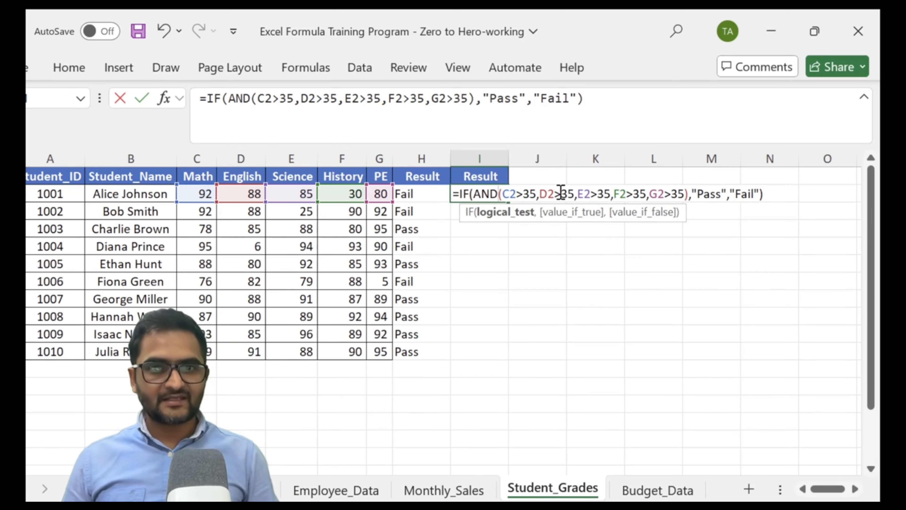
key("BackSpace")
key("BackSpace")
key("BackSpace")
type("OR")
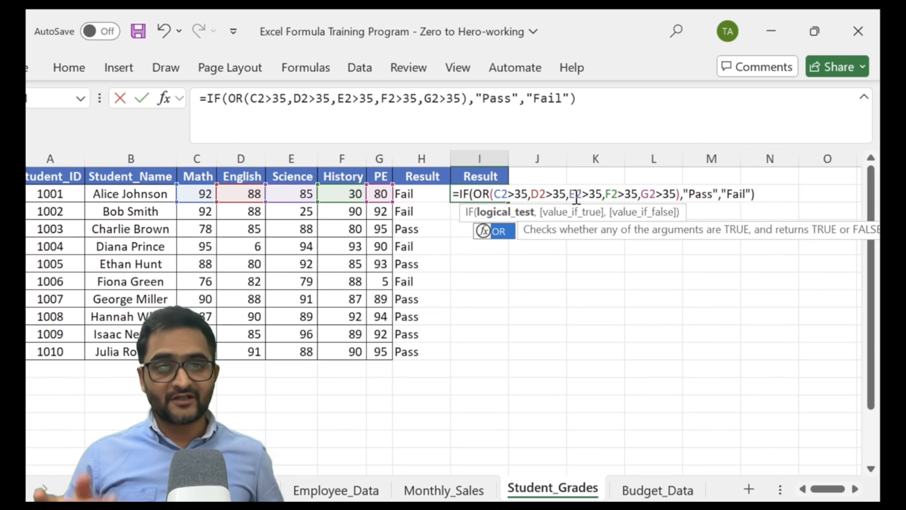
key("Return")
Fill the IF(OR) formula from I2 down to the last student row, I11.
key("Up")
key("shift+Down")
key("shift+Down")
key("shift+Down")
key("shift+Down")
key("shift+Down")
key("shift+Down")
key("shift+Down")
key("shift+Down")
key("shift+Down")
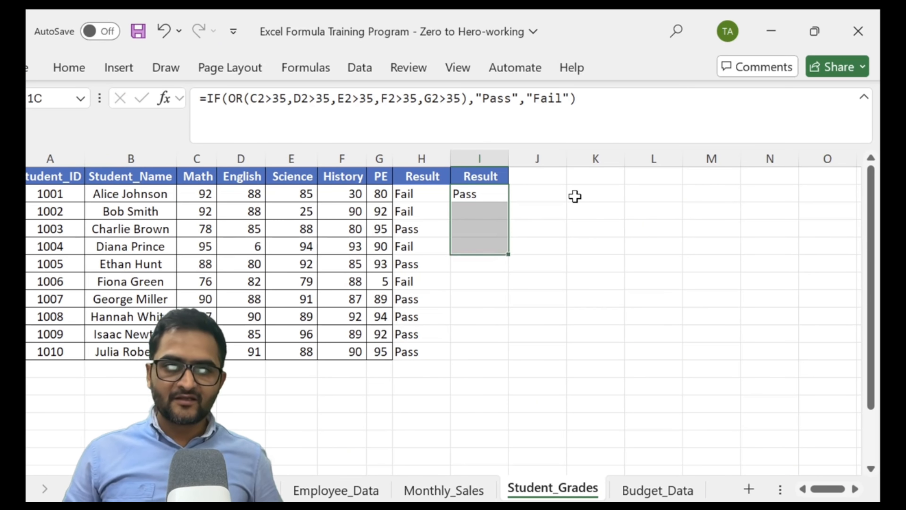
key("ctrl+d")
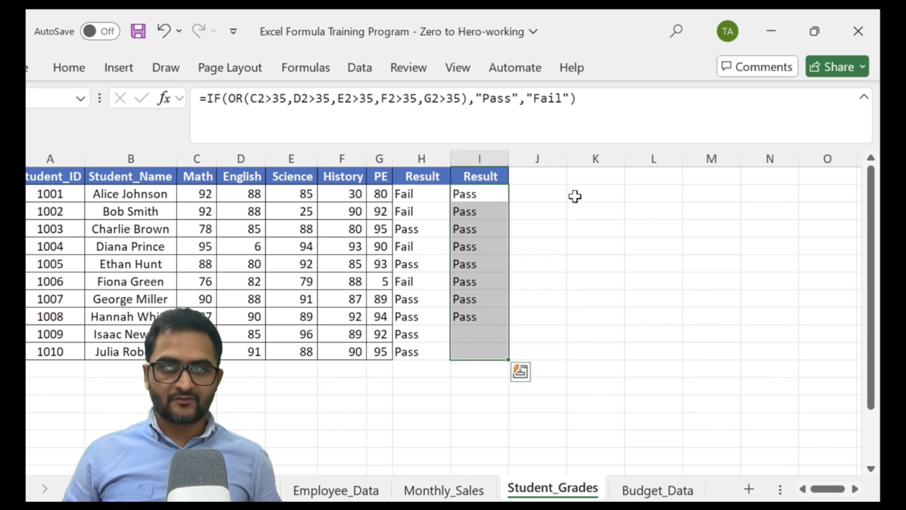
Examine the first two students' subject marks against their results in the AND and OR columns.
key("Down")
key("Down")
key("Left")
key("Left")
key("Up")
key("Up")
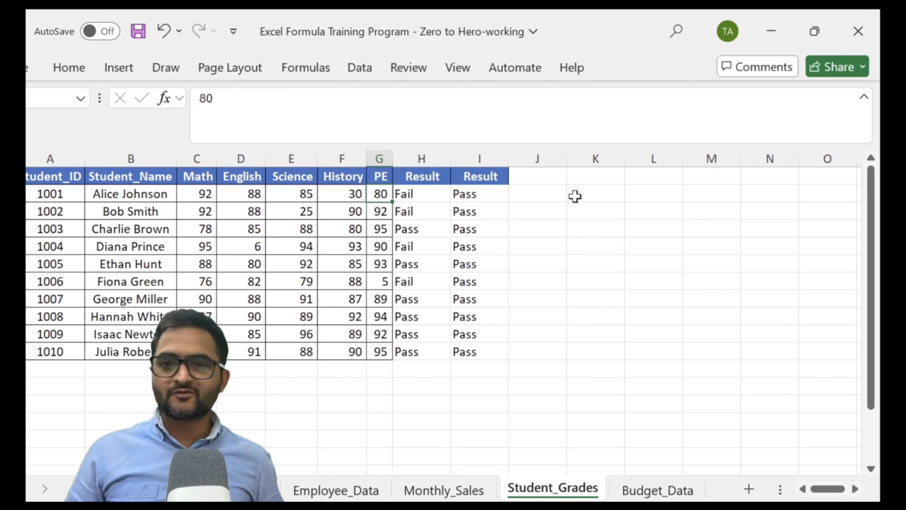
key("Left")
key("Left")
key("Down")
key("Right")
key("Left")
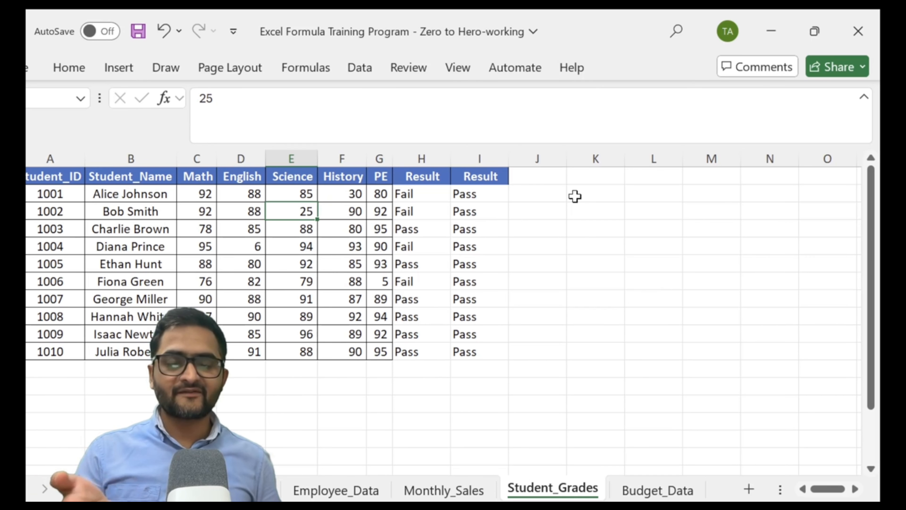
Set all five of the first student's marks, C2 to G2, to 1 and select the OR-based result in I2.
key("Up")
key("Left")
key("Left")
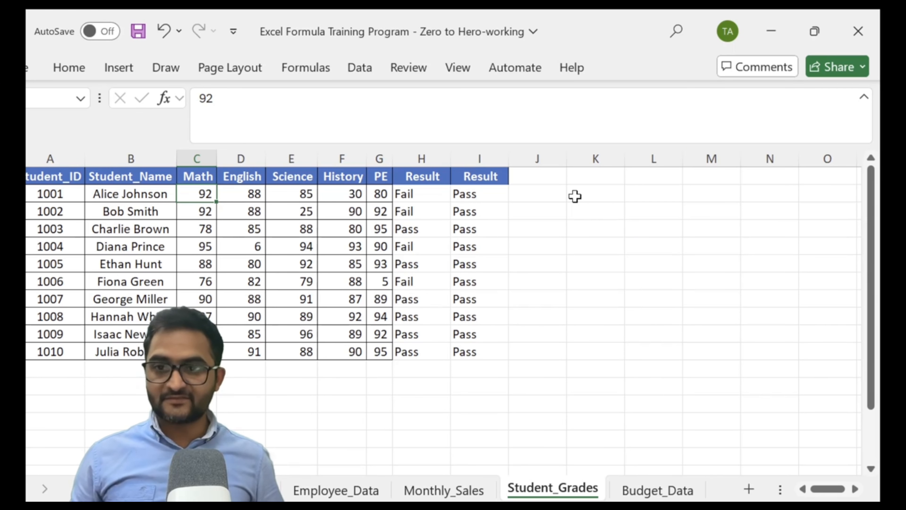
type("1")
key("Tab")
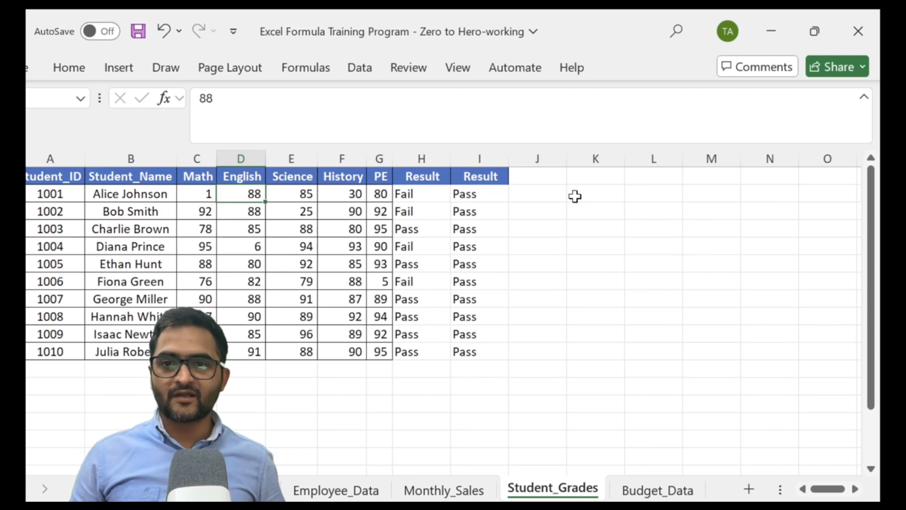
type("1")
key("Tab")
type("1")
key("Tab")
type("1")
key("Tab")
key("F2")
key("BackSpace")
key("BackSpace")
type("1")
key("Tab")
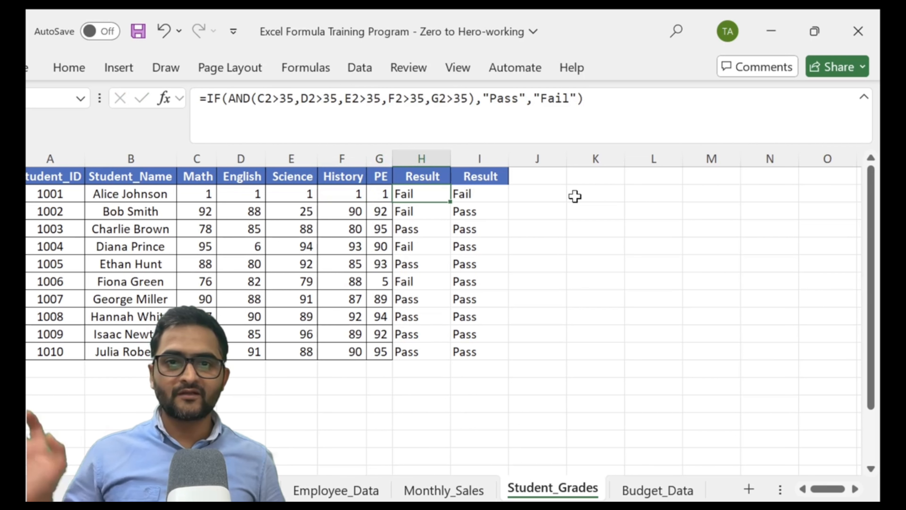
key("Tab")
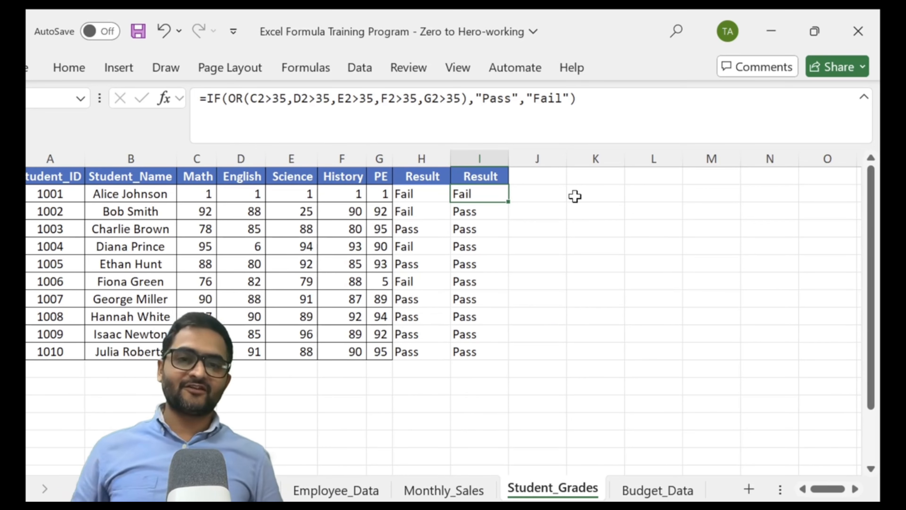
Rename the two Result headers, setting H1 to IF(AND and I1 to IF(OR.
key("Right")
key("Up")
key("Left")
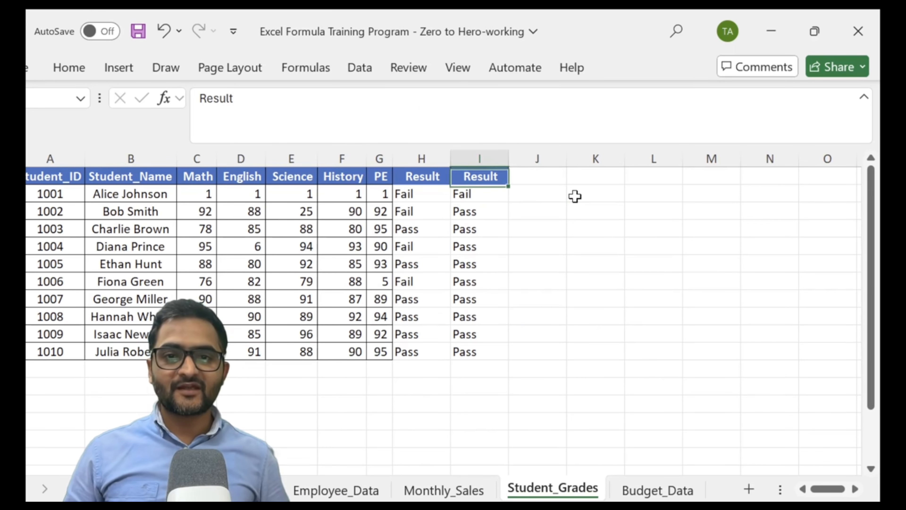
key("Left")
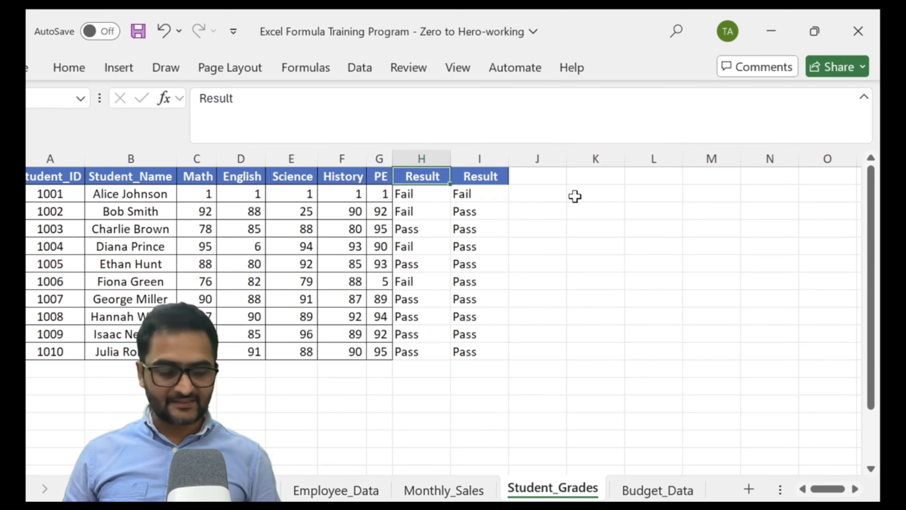
type("IF(AND")
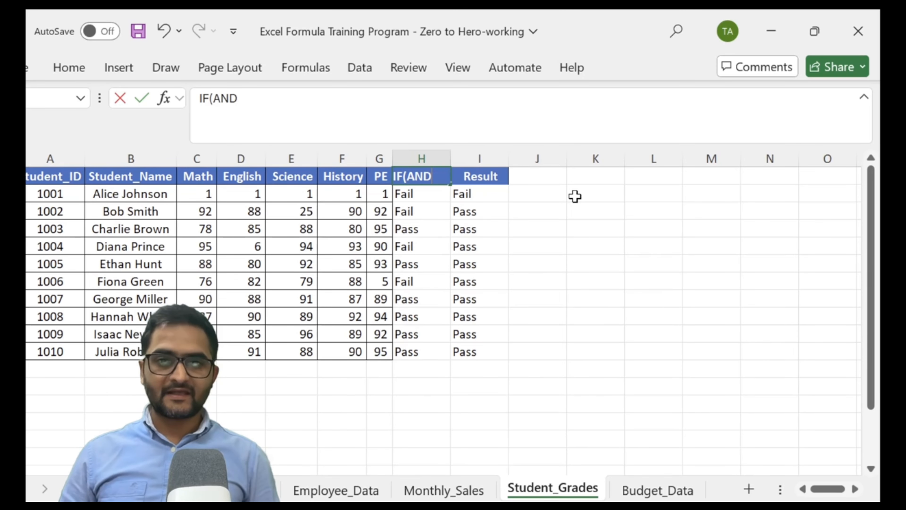
key("Right")
type("IF(OR")
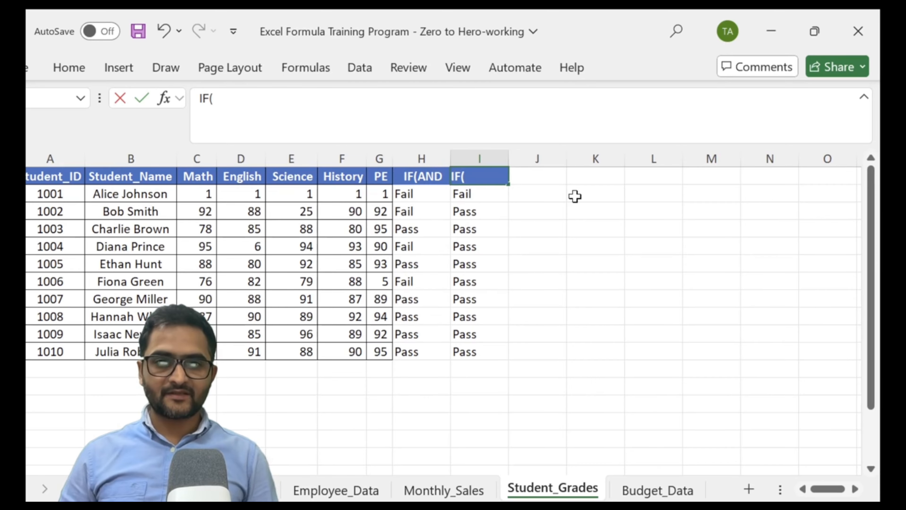
key("Right")
Begin an IF formula in J2 with a nested OR test whose first two conditions are C2>35 and D2>35.
key("Left")
key("Down")
key("Right")
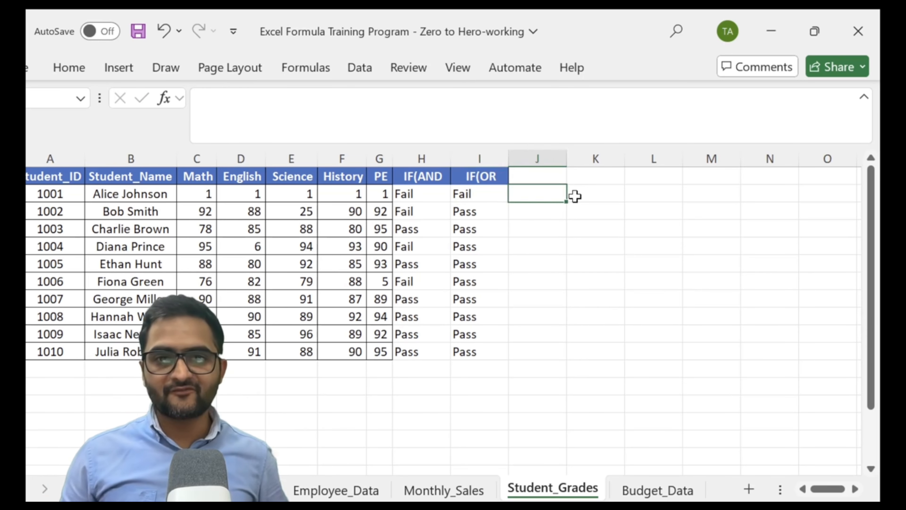
key("Left")
key("Right")
type("=")
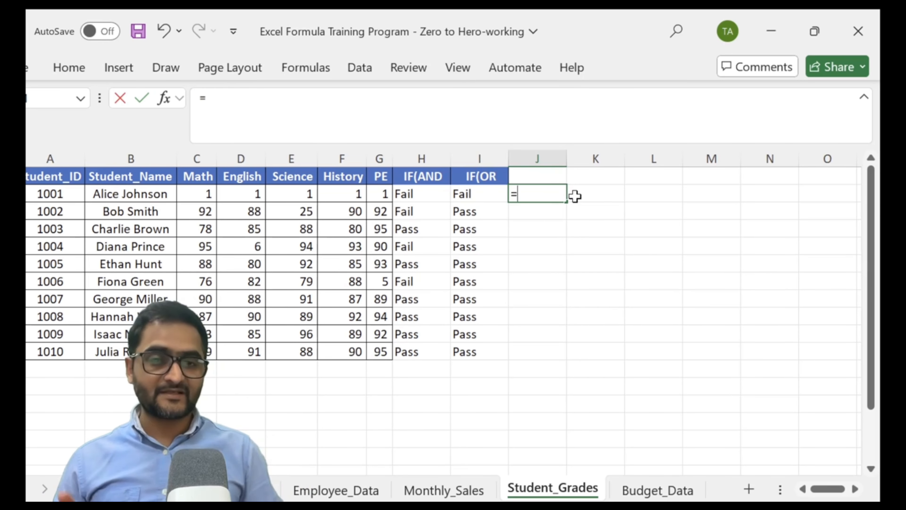
type("IF")
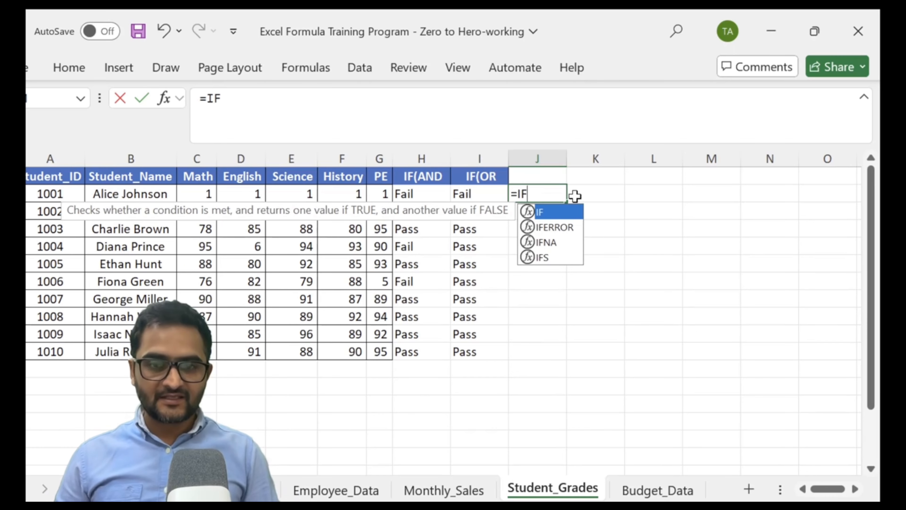
type("(OR(")
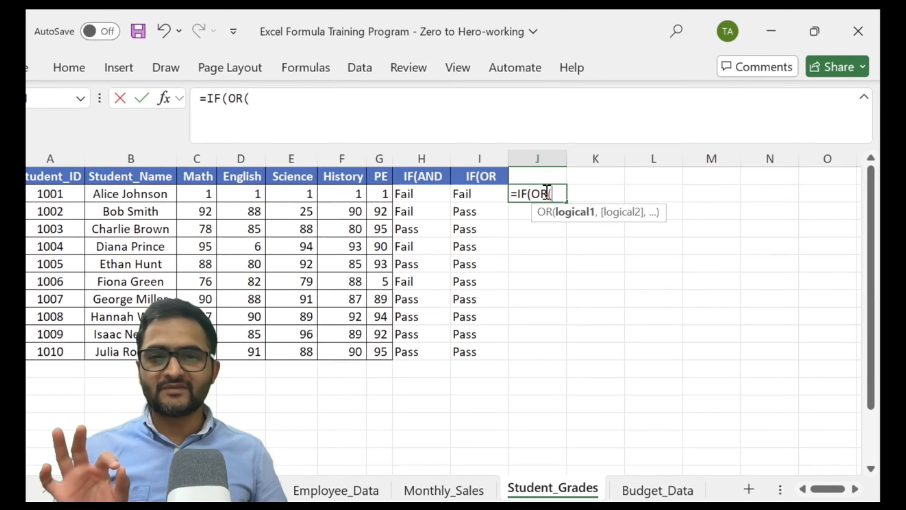
left_click(206, 196)
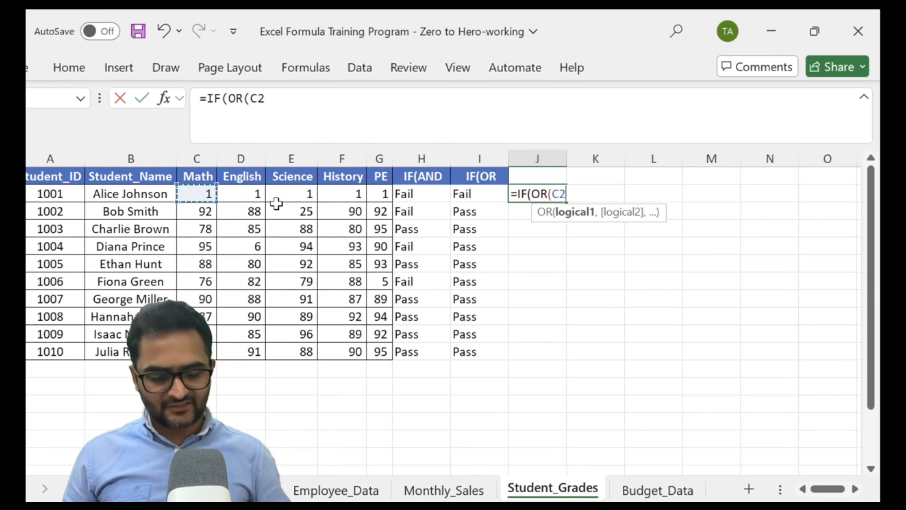
type(">35,")
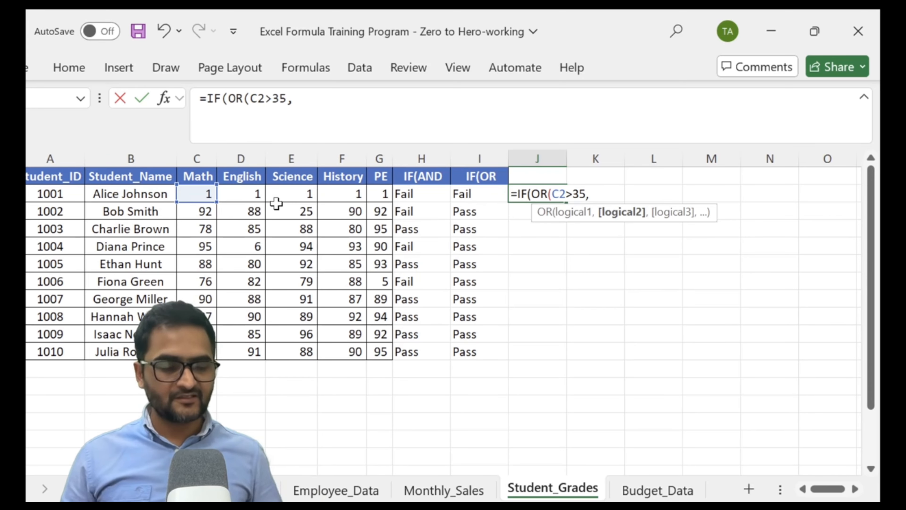
left_click(258, 195)
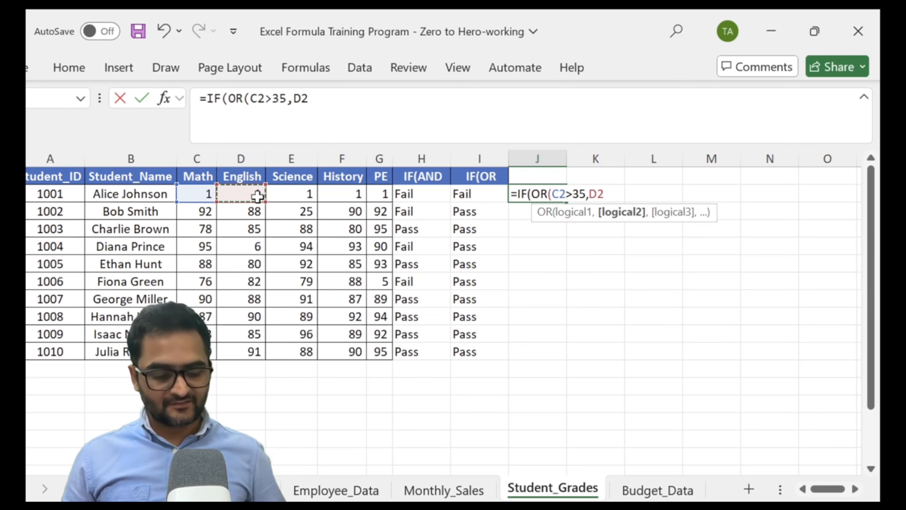
type(">35,")
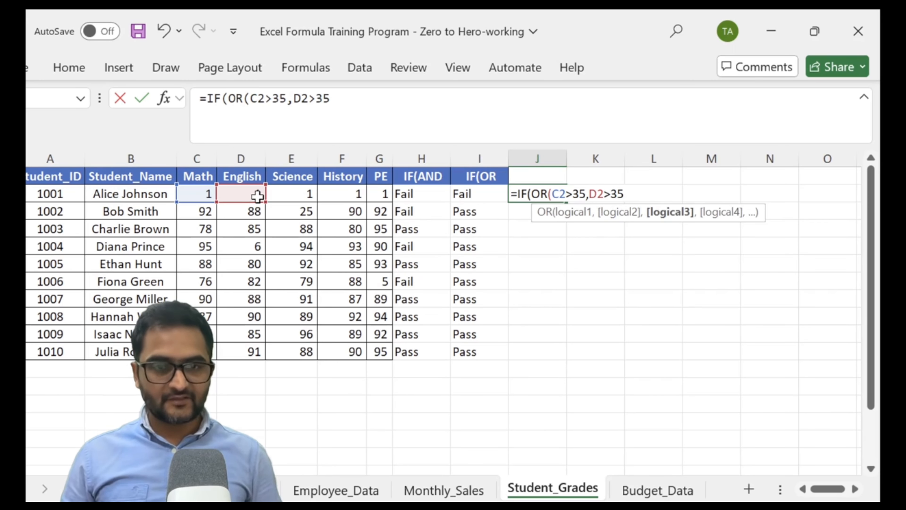
Add the conditions E2>35, F2>35 and G2>35 to the OR test in J2 and close its parenthesis.
left_click(283, 196)
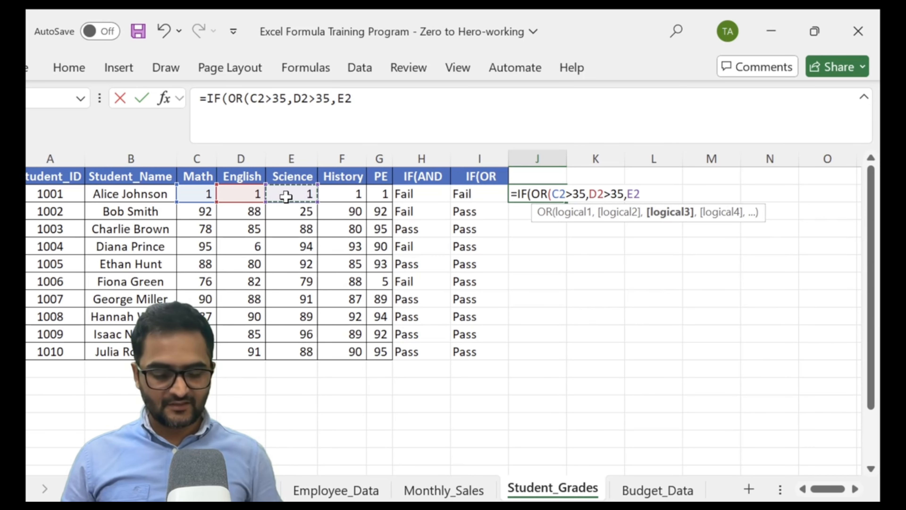
type(">35")
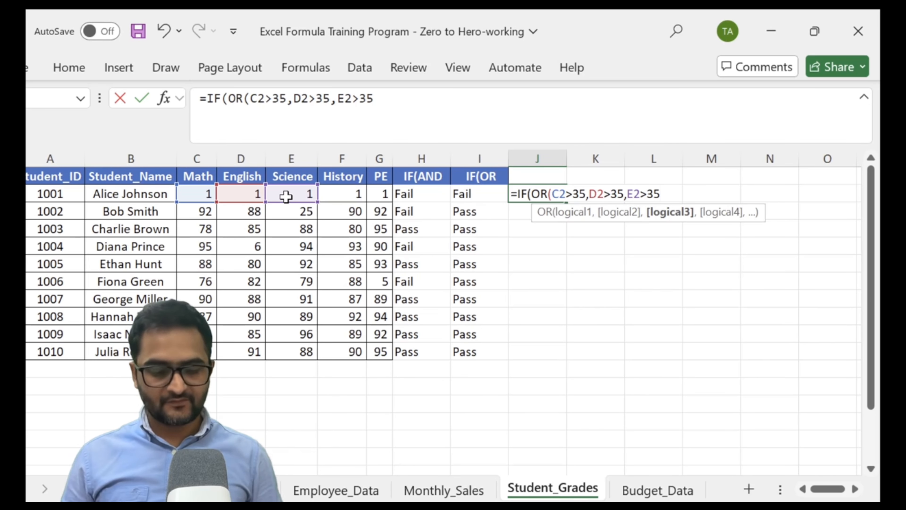
type(",")
left_click(349, 196)
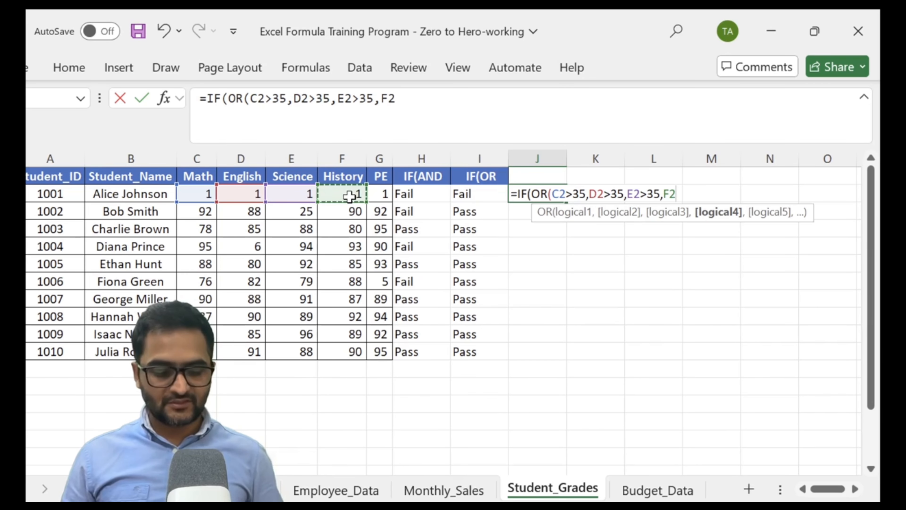
type(">35,")
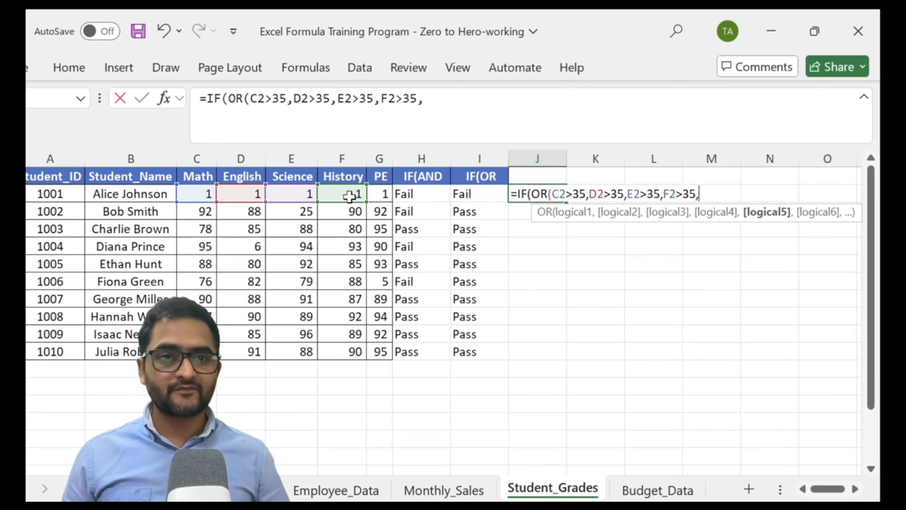
left_click(388, 193)
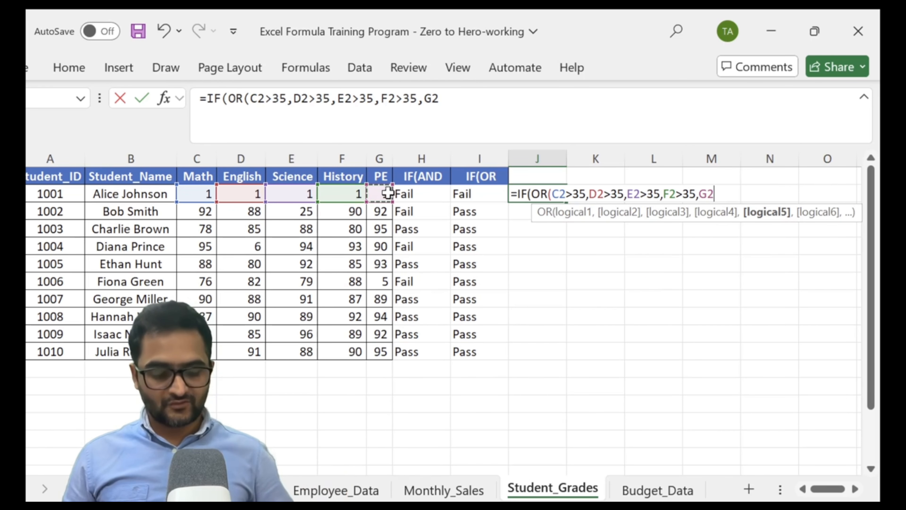
type(">35")
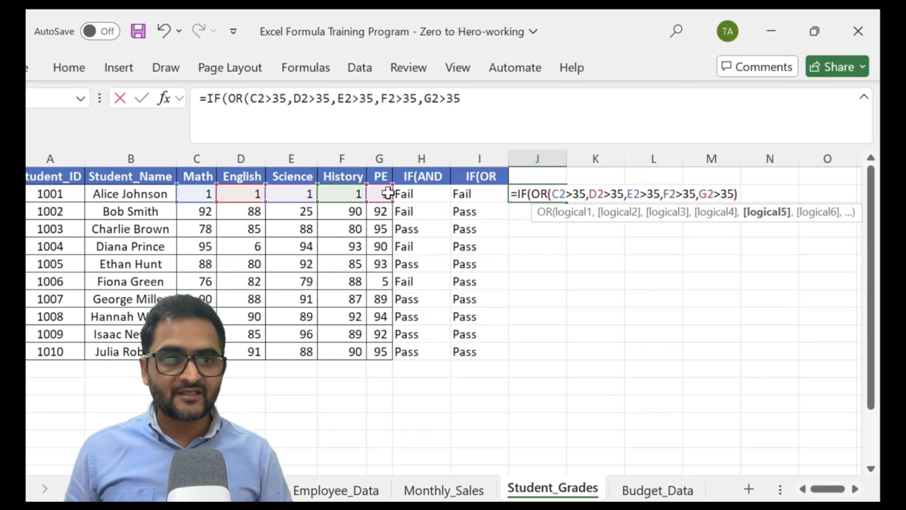
type(")")
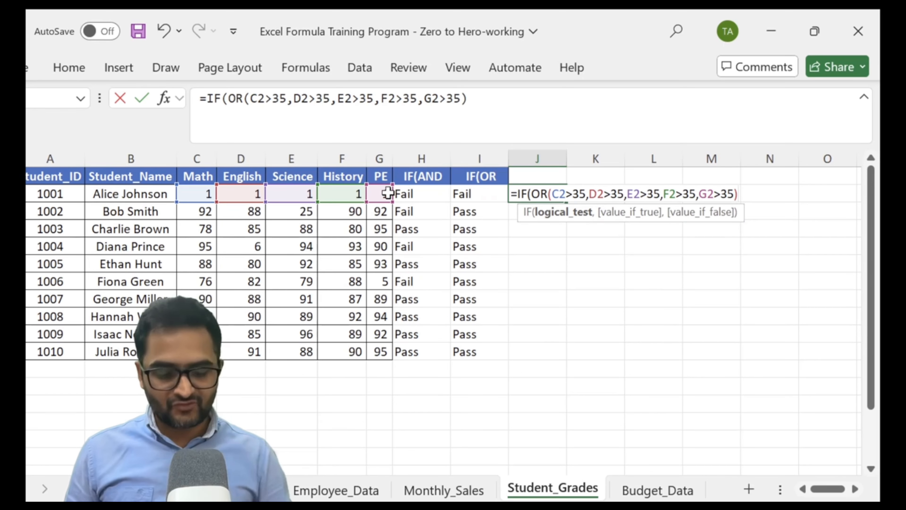
Complete the J2 formula with "Pass" as the true value and "Fail" as the false value.
type(",")
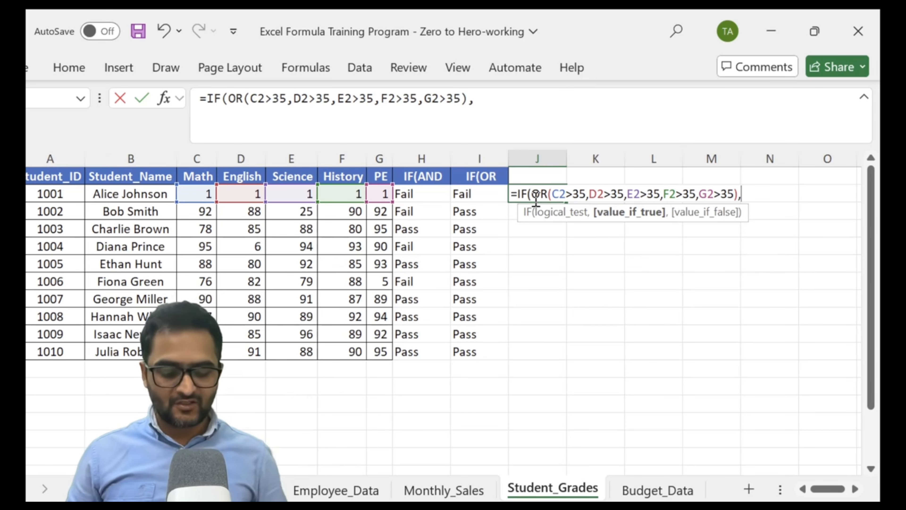
type("\"")
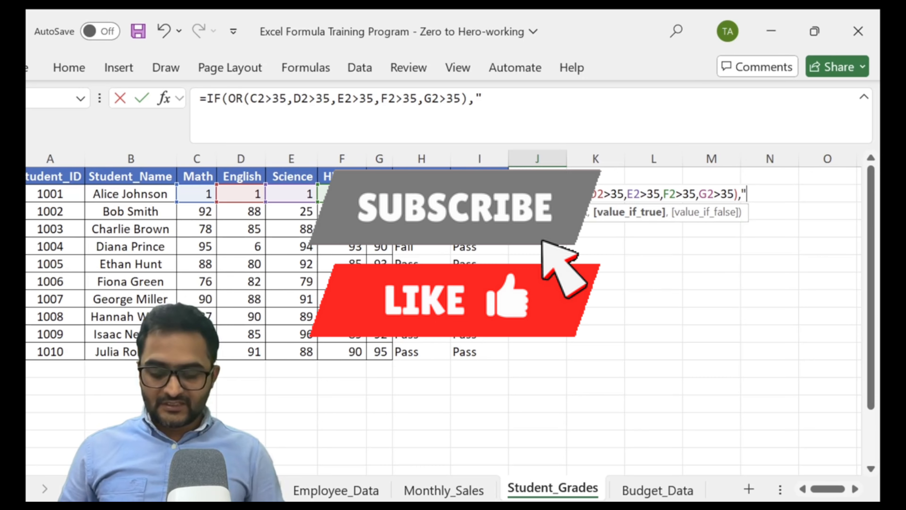
type("pASS")
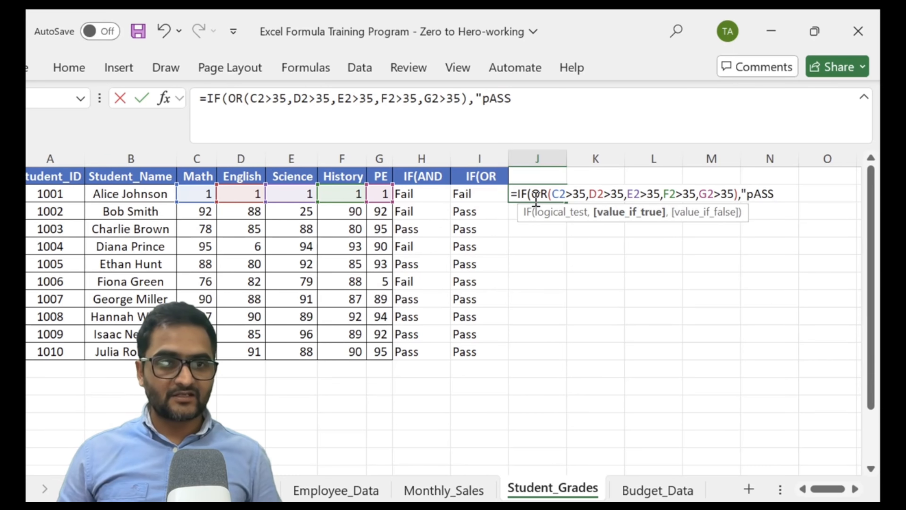
key("BackSpace")
key("BackSpace")
key("BackSpace")
key("BackSpace")
type("Pass")
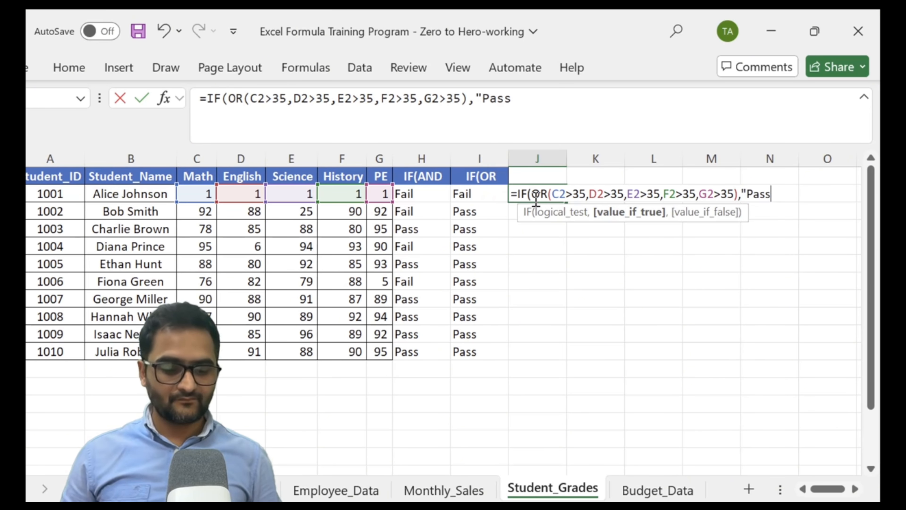
type("\",\"Fail\"")
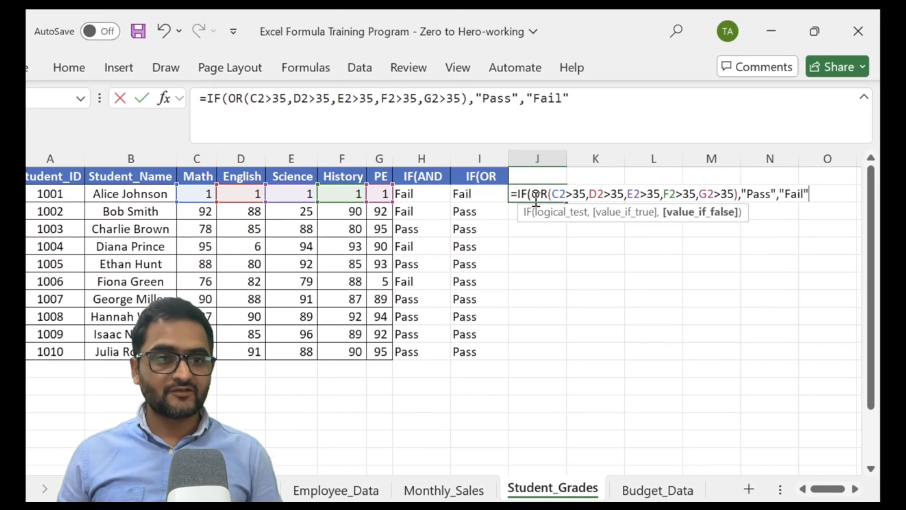
type(")")
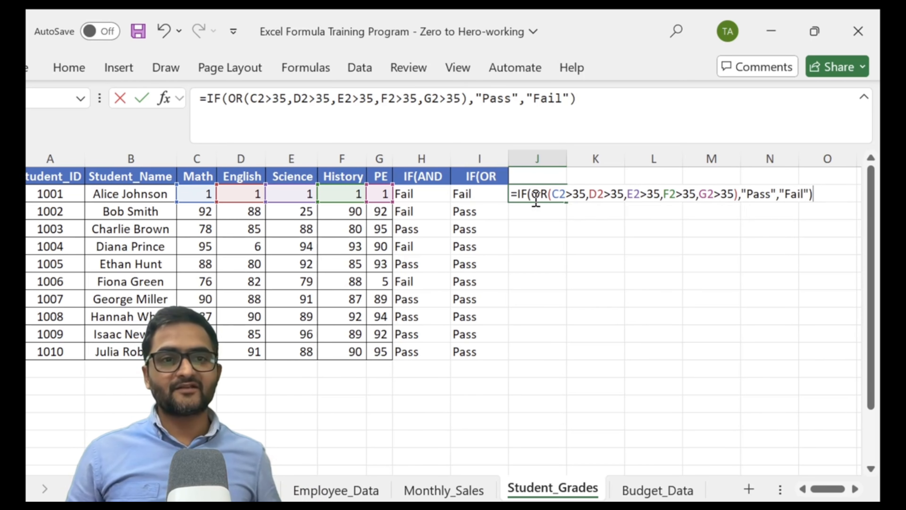
key("Return")
Fill the IF(OR) formula from J2 down to the last student row, J11.
left_click_drag(536, 196, 535, 229)
key("shift+Down")
key("shift+Down")
key("shift+Down")
key("shift+Down")
key("shift+Down")
key("shift+Down")
key("shift+Down")
key("shift+Down")
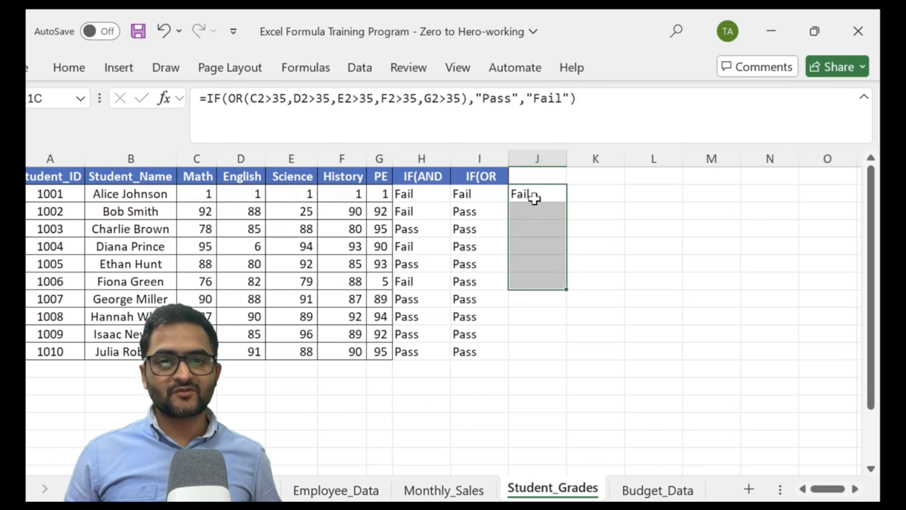
key("shift+Up")
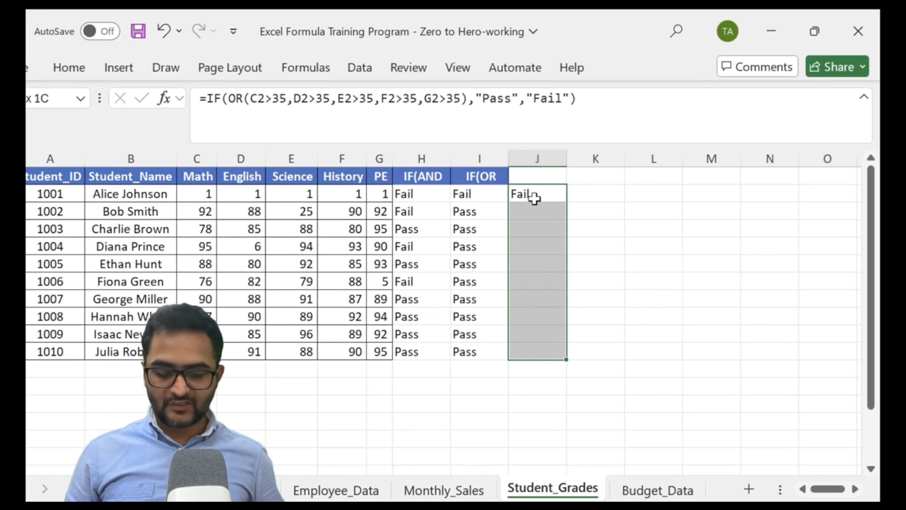
key("ctrl+d")
Enter IF(OR as the header of the new result column in J1.
key("Up")
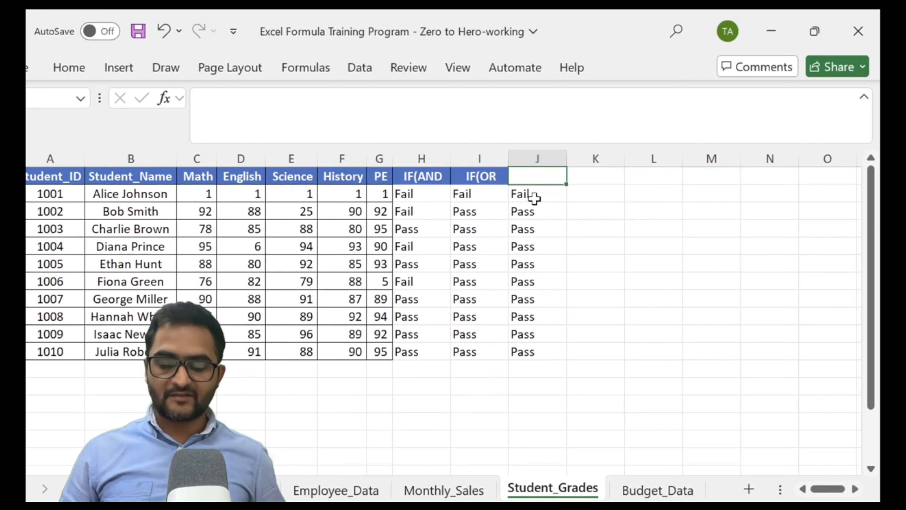
key("Left")
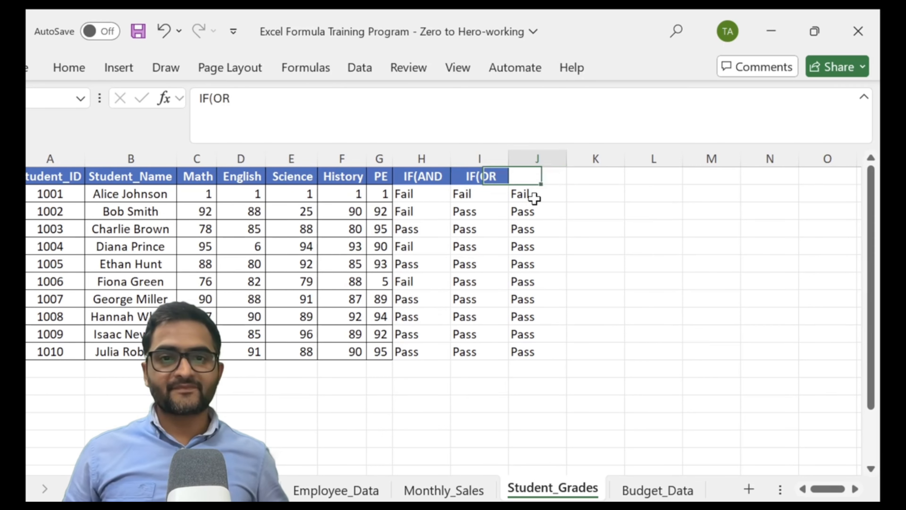
key("Right")
key("Down")
key("Down")
key("Up")
key("Up")
key("Left")
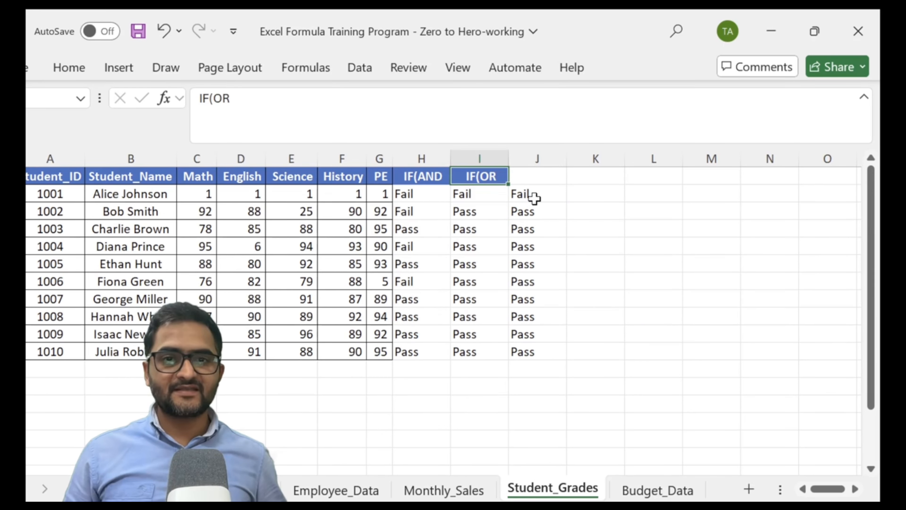
key("Right")
key("Left")
key("Right")
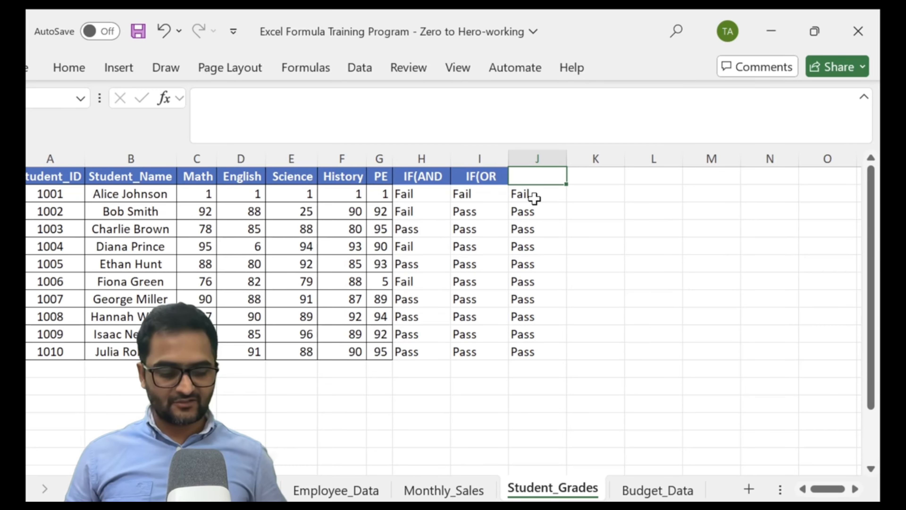
type("IF(OR")
key("Right")
key("Right")
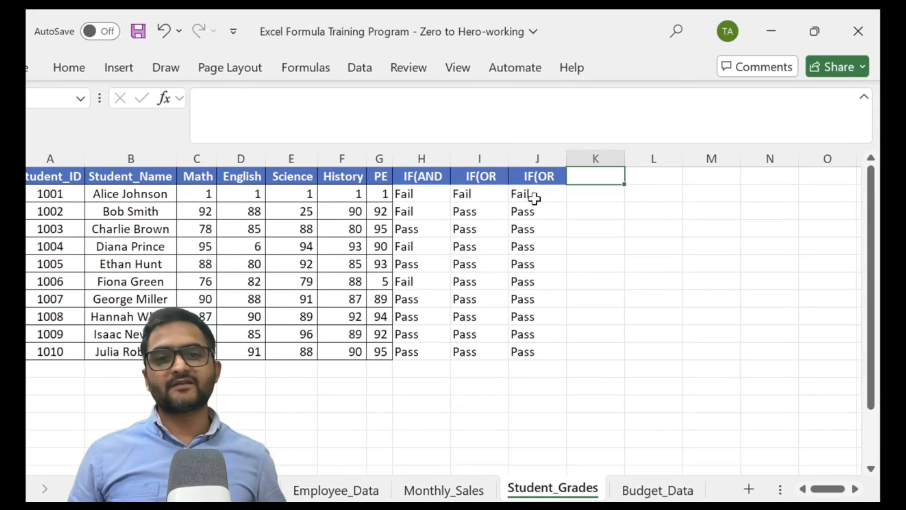